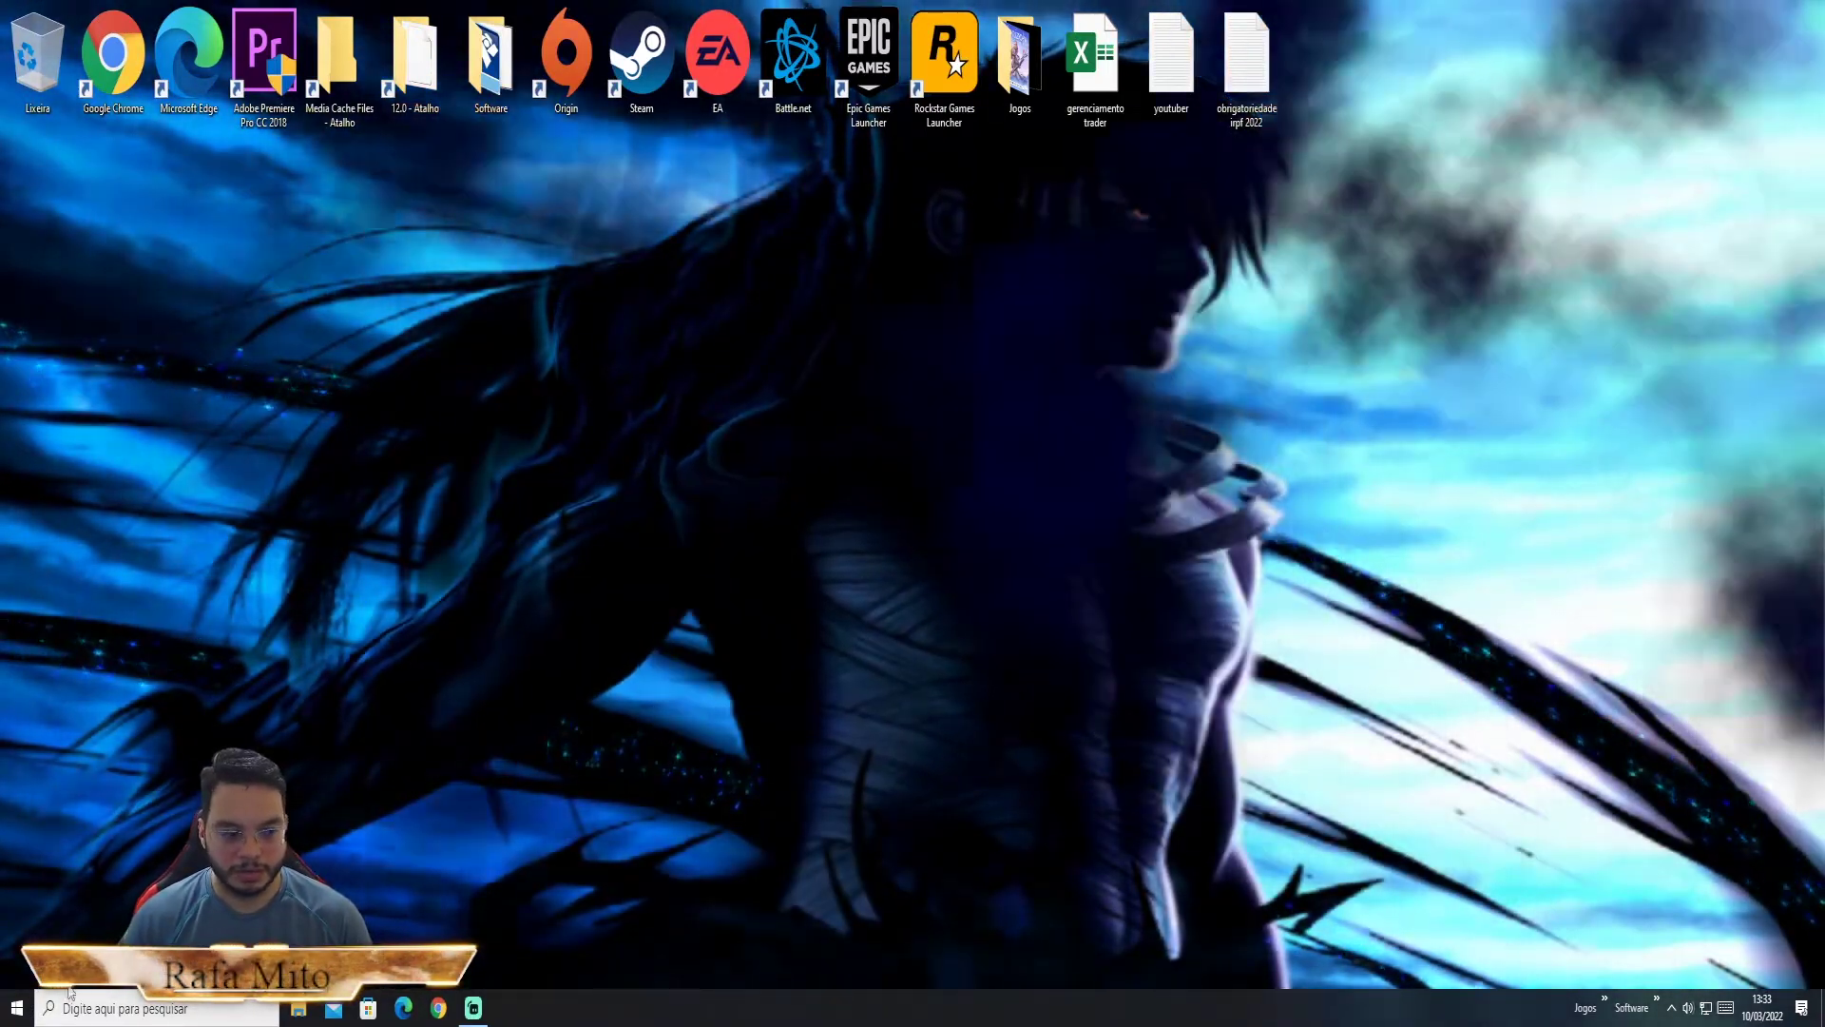
Launch the Xbox app and open the game page for Guardiões da Galáxia da Marvel
key("super")
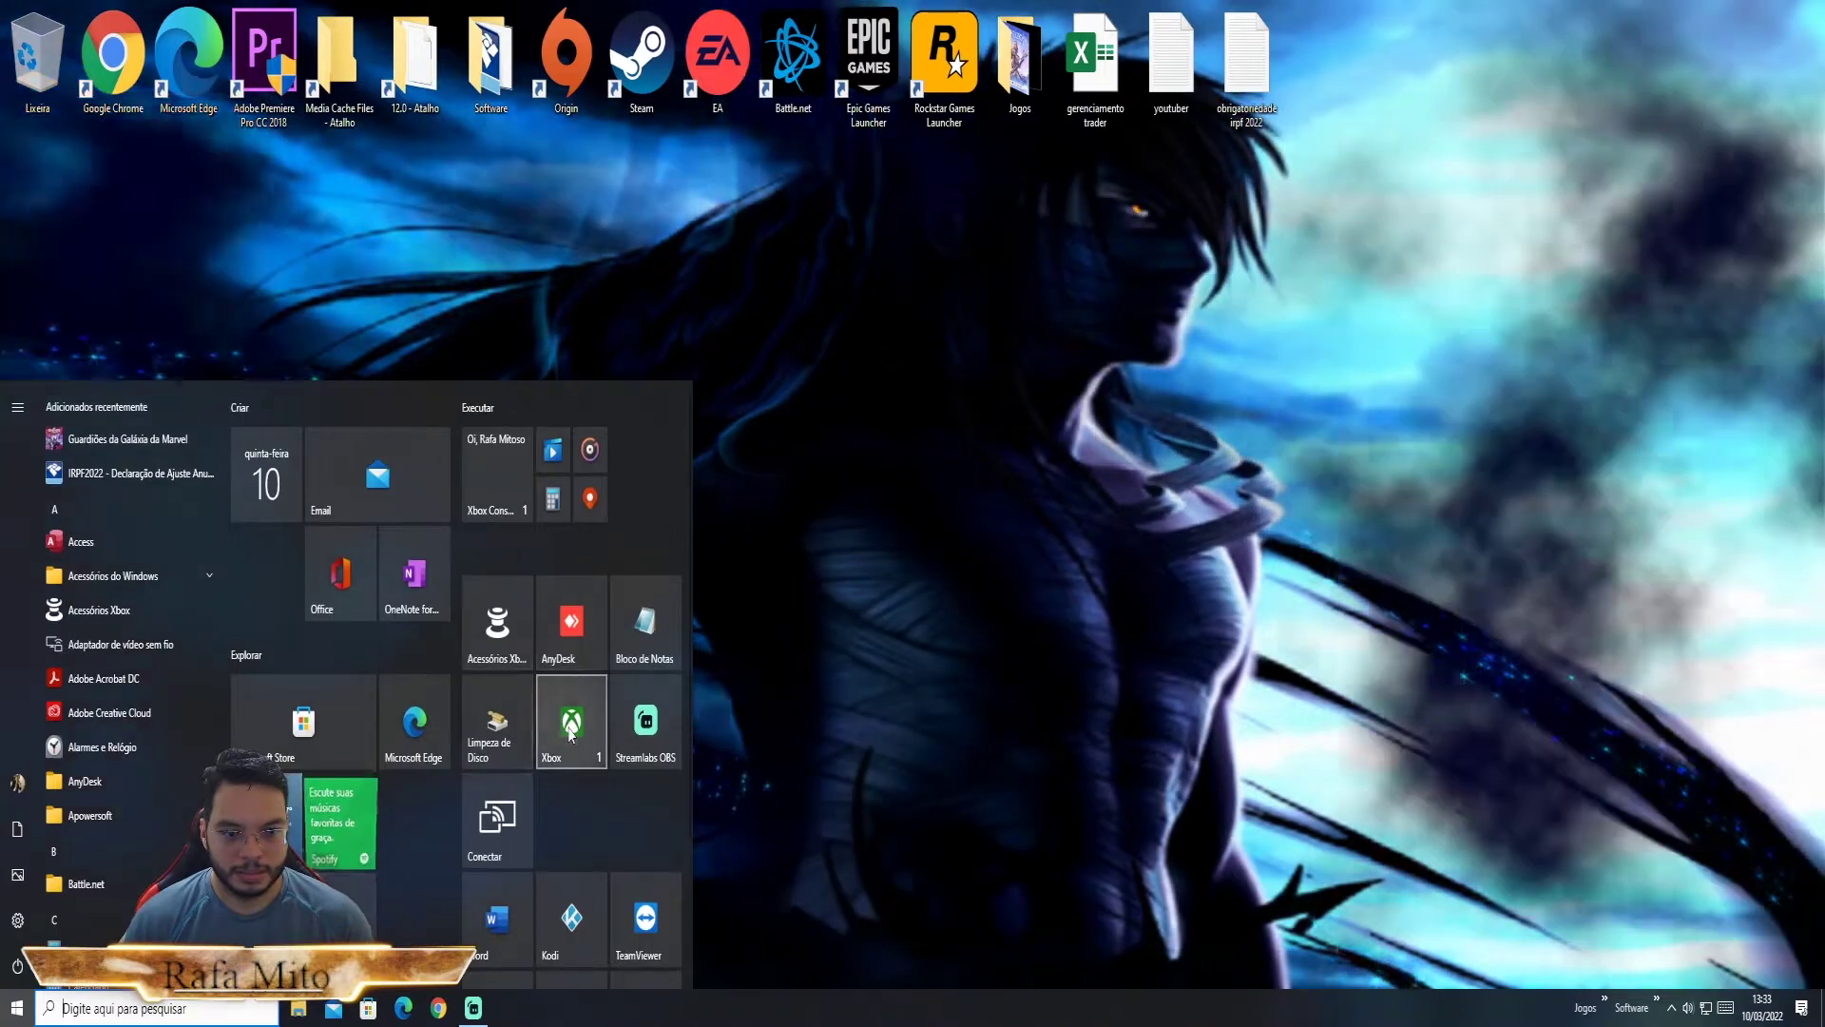
left_click(572, 724)
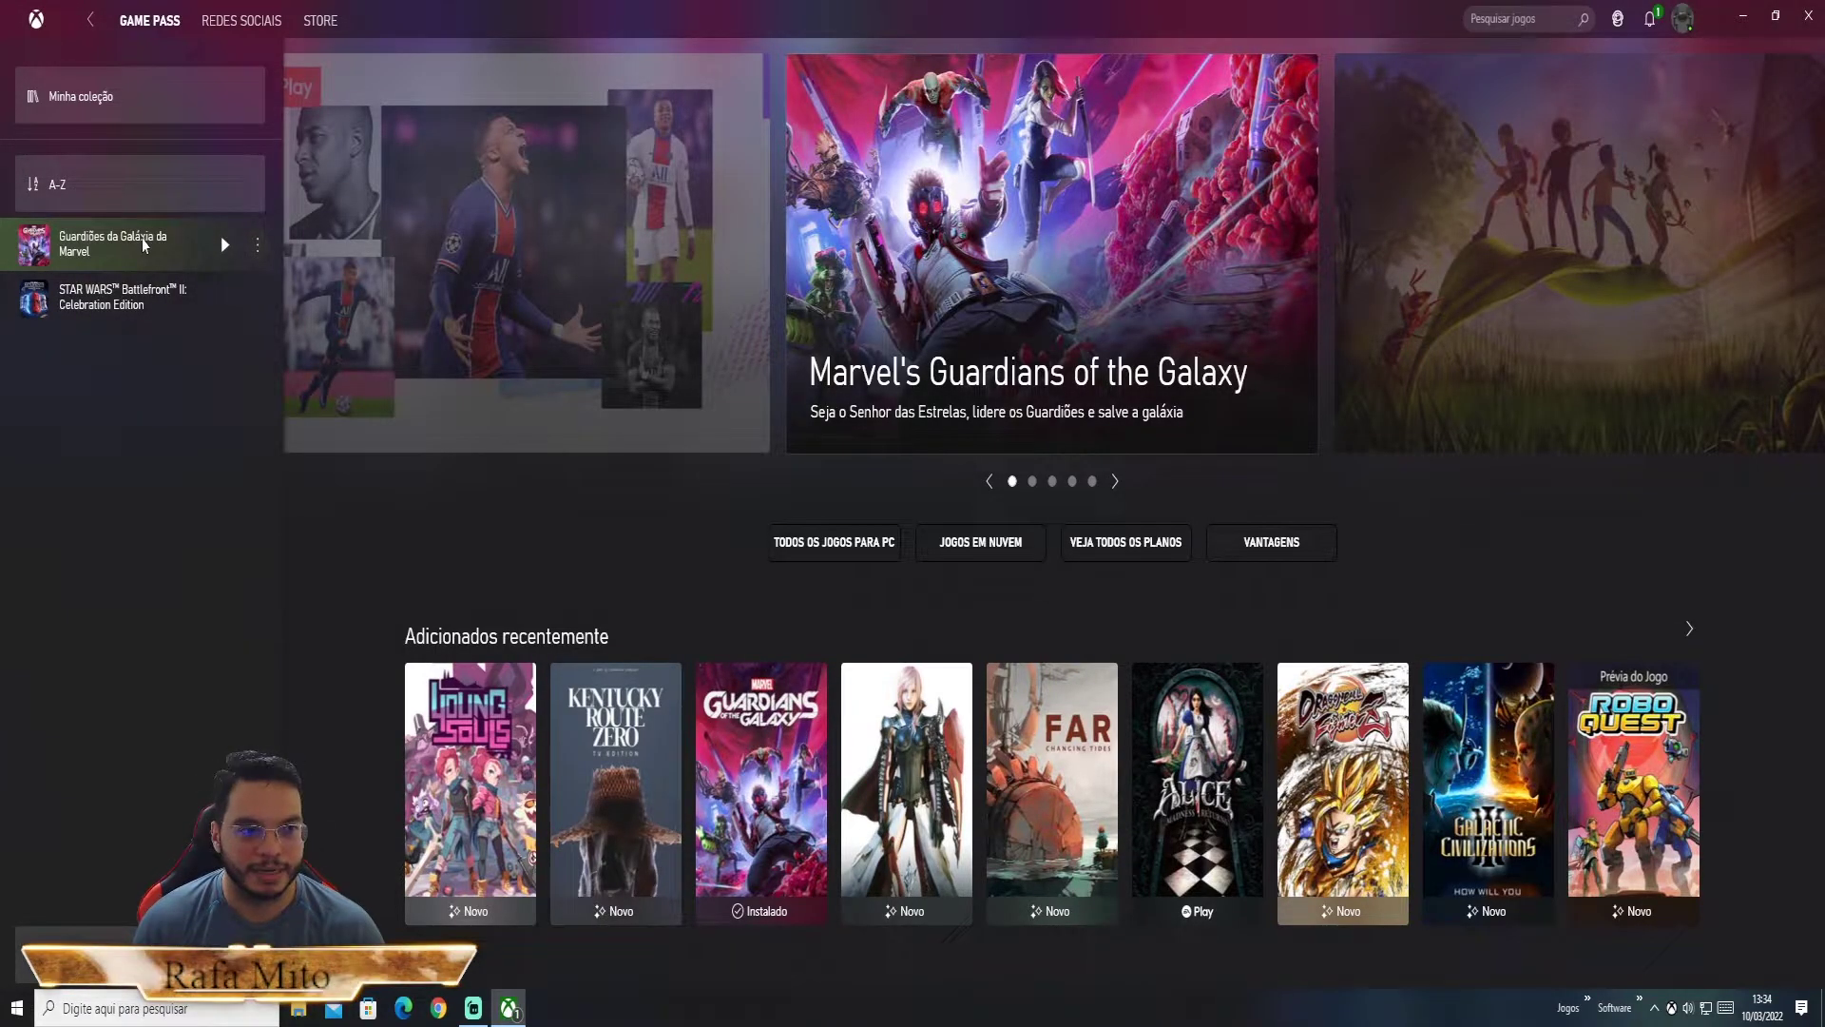
left_click(144, 243)
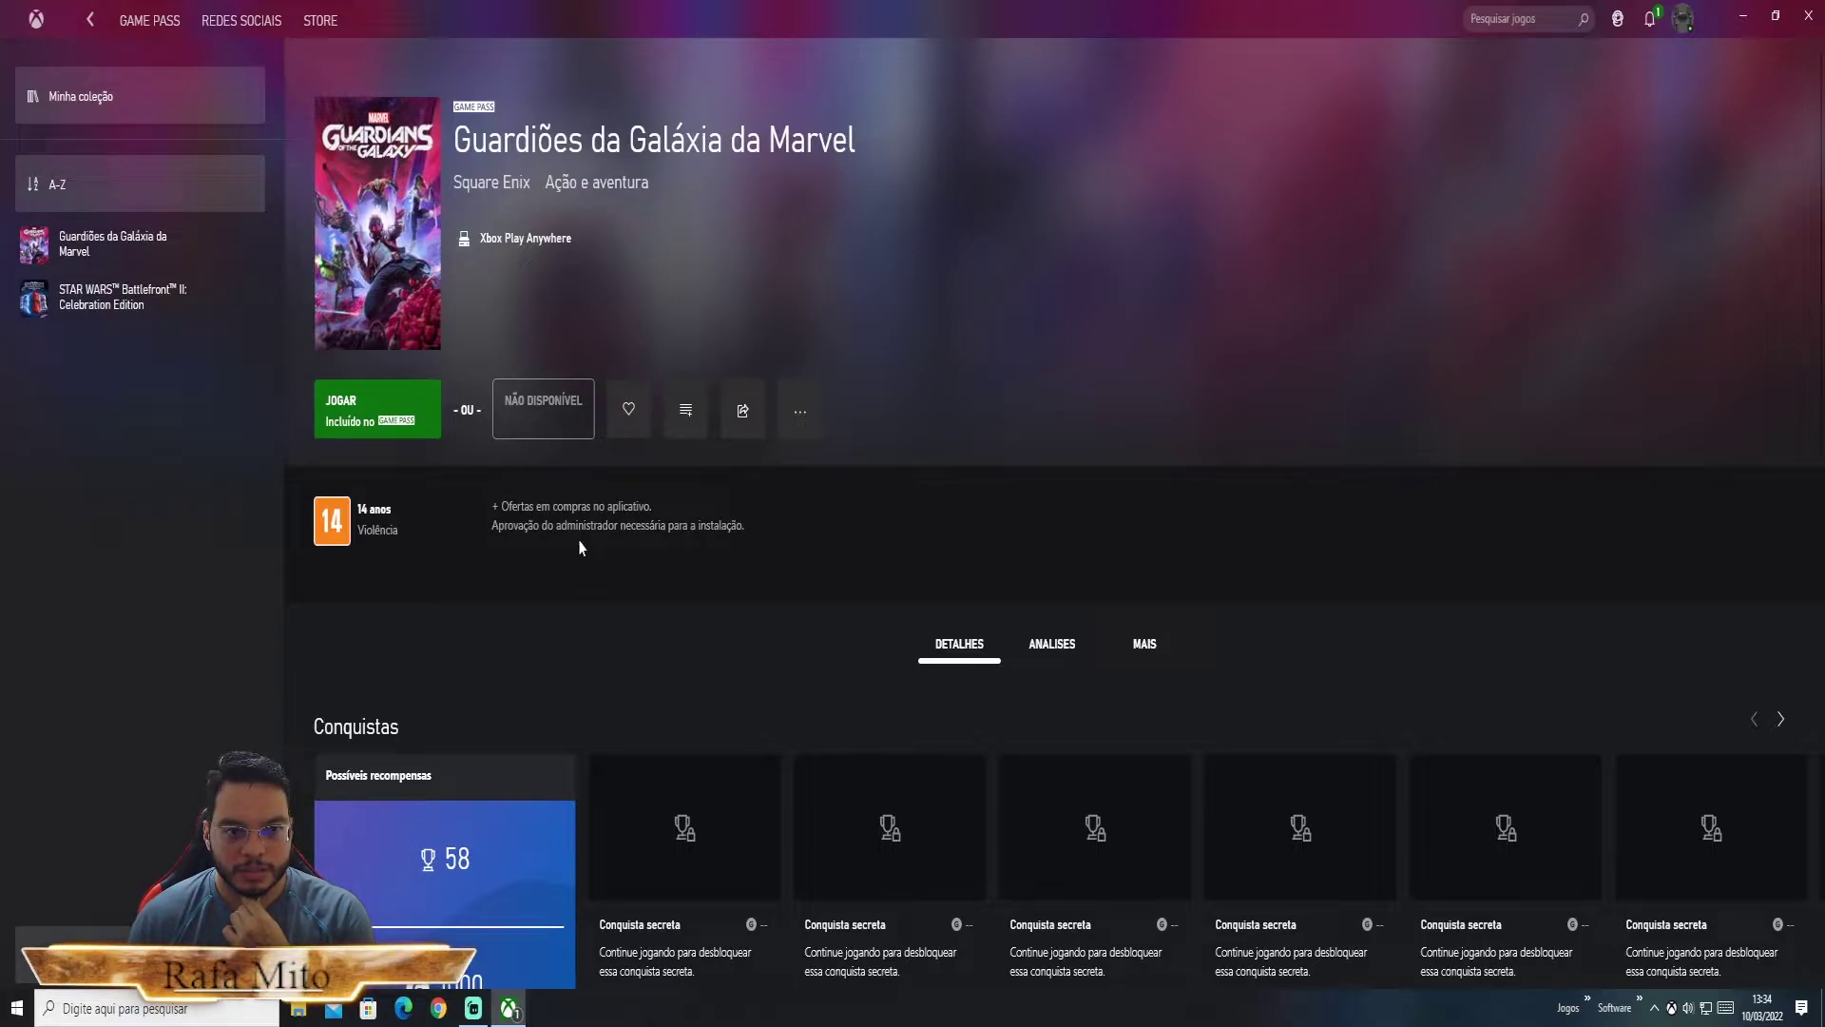
Check the default game installation drive and folder in the Xbox app's general settings, then close the settings
left_click(1687, 21)
left_click(1692, 128)
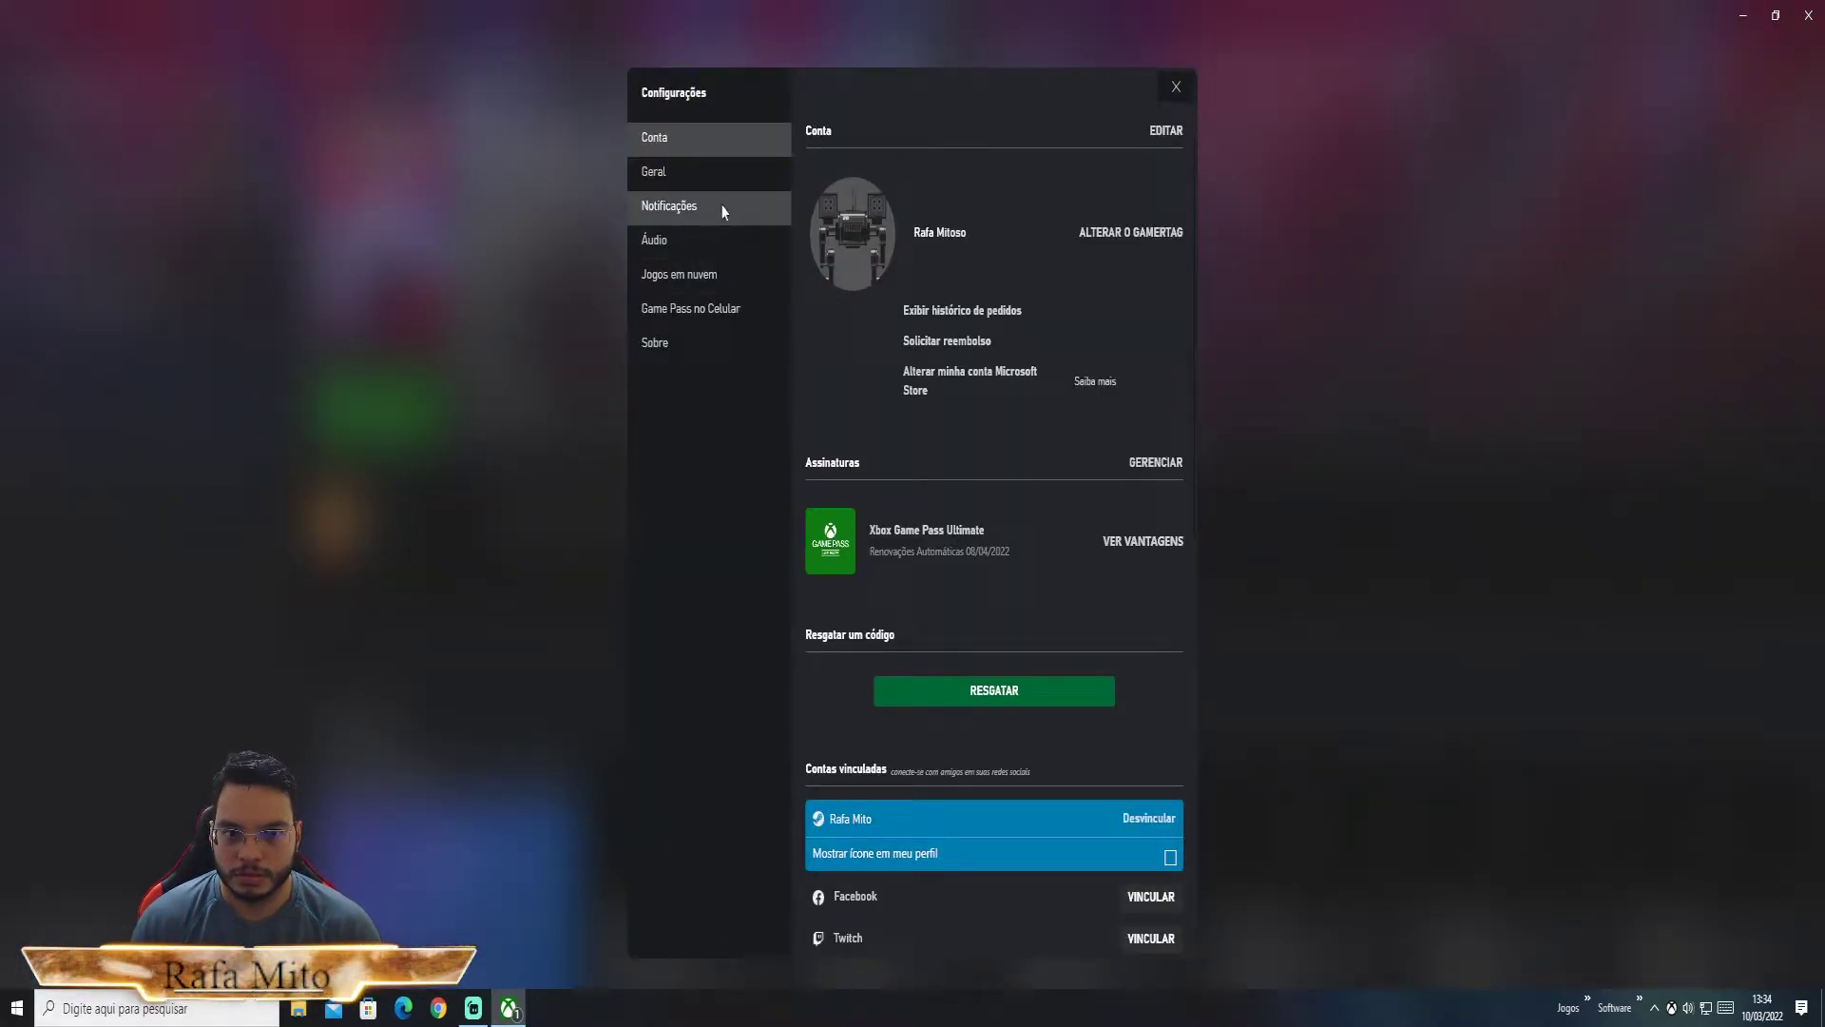
left_click(706, 171)
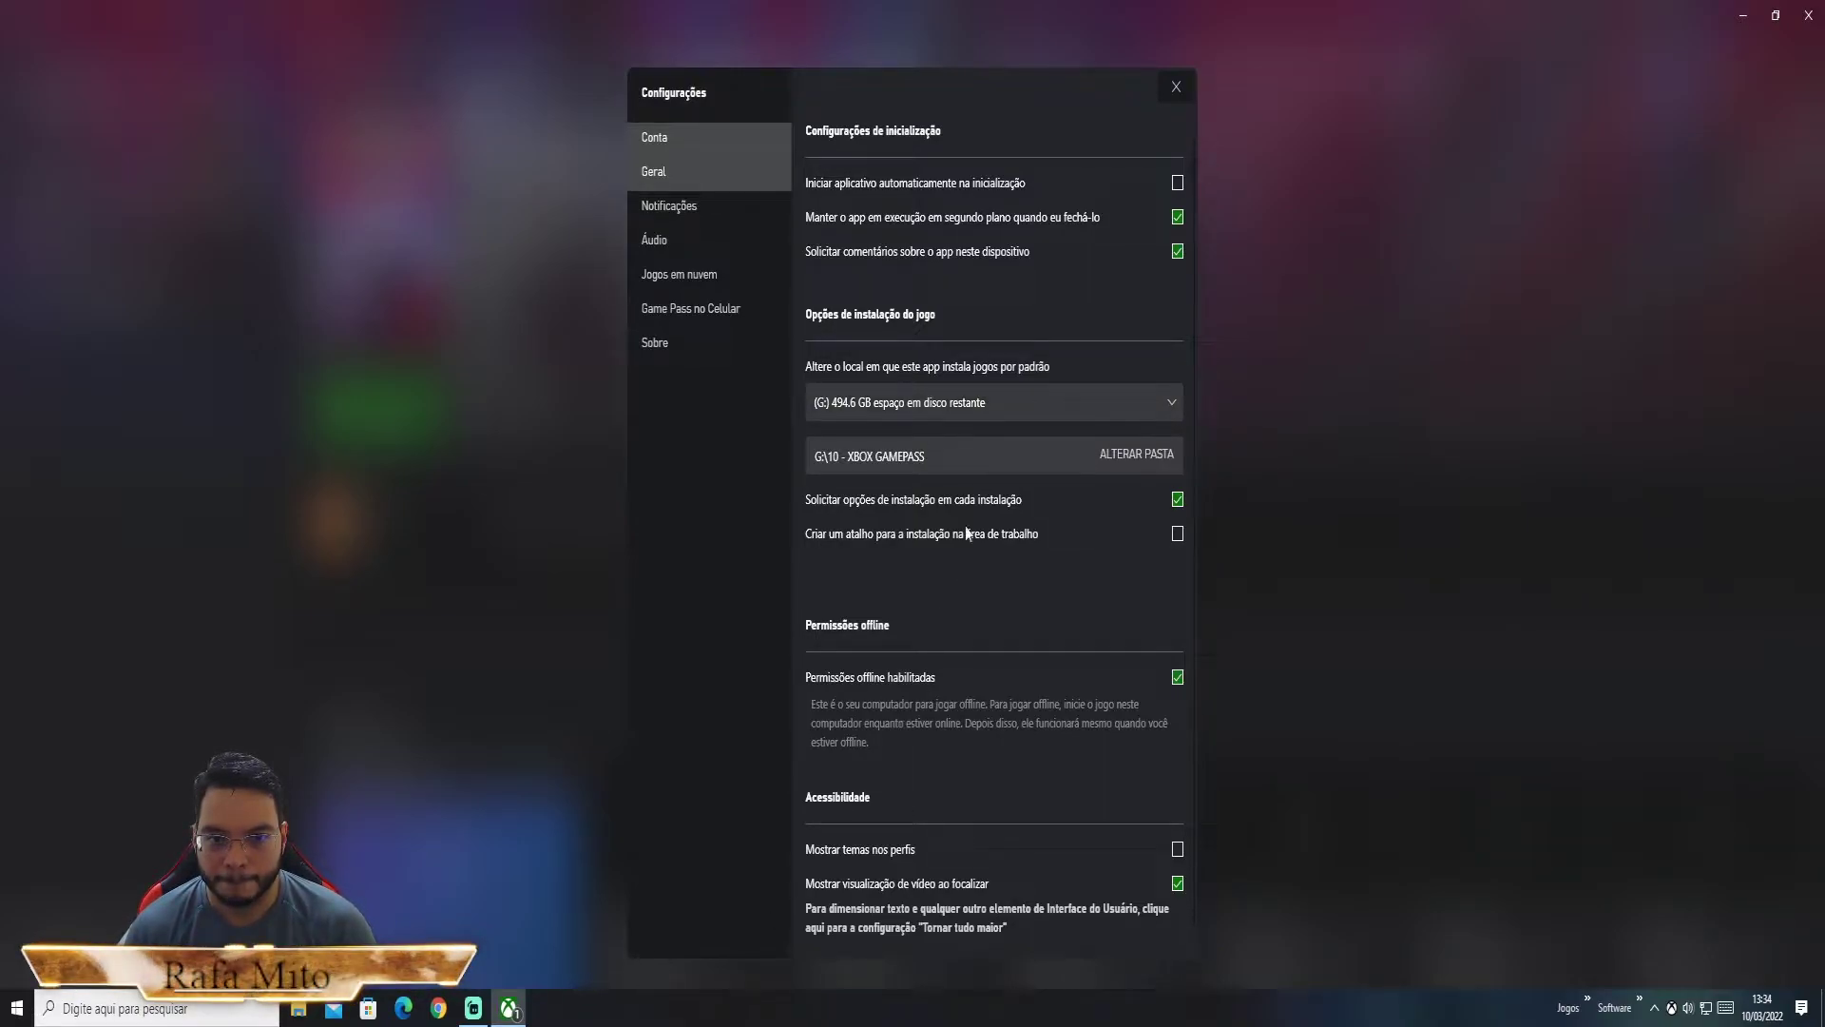
left_click(1176, 88)
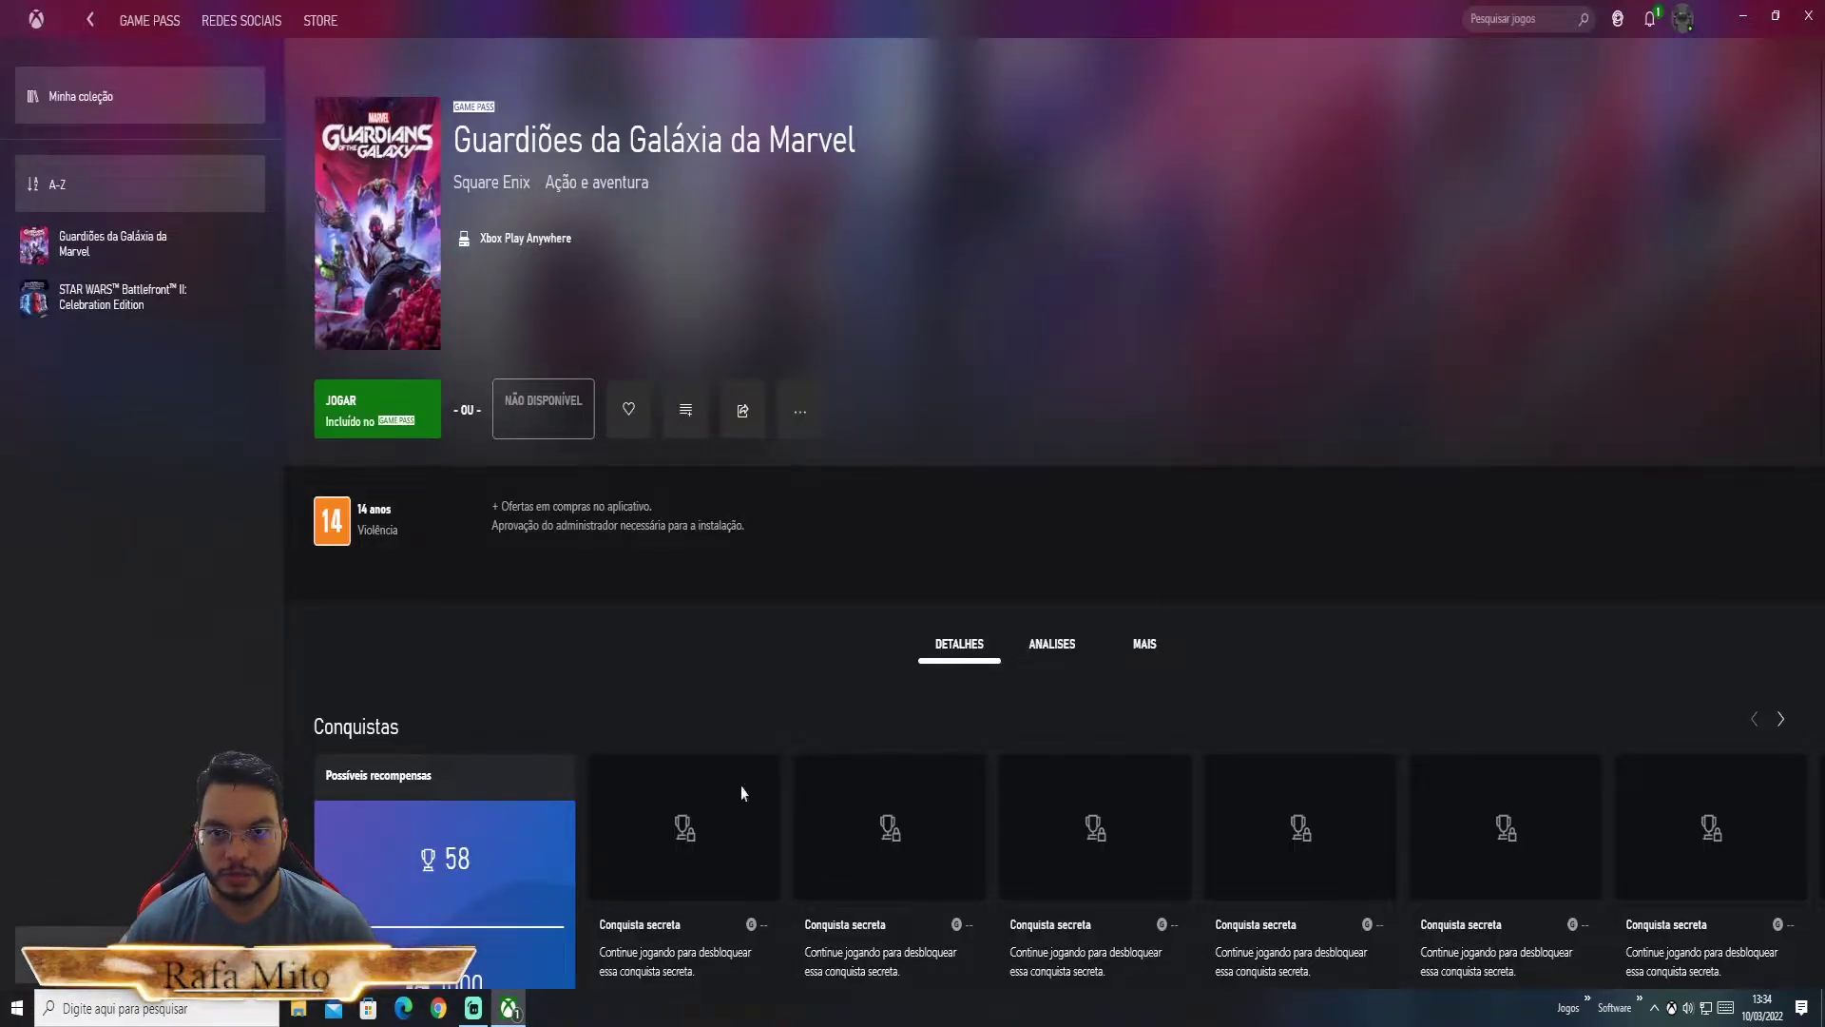
Switch to File Explorer, view the folders on the SSD NVME GEN3 (F:) drive, return to the drive overview and minimize the window
left_click(298, 1007)
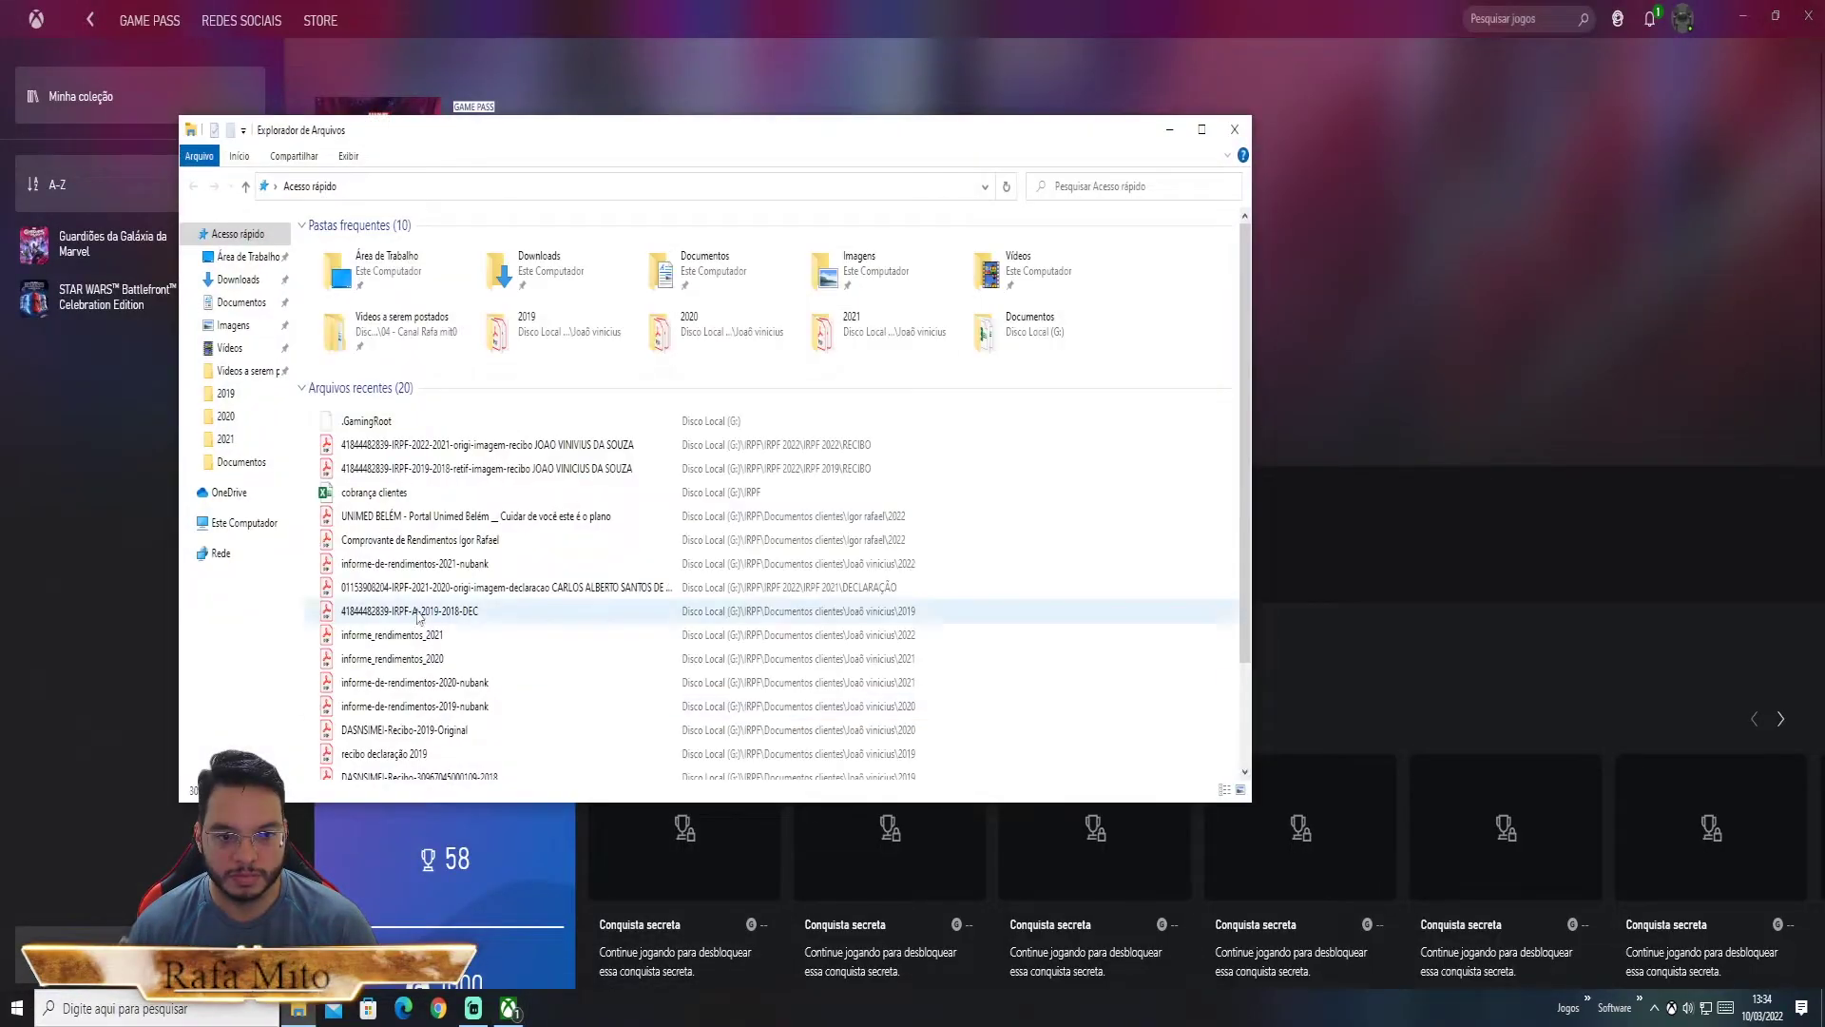
left_click(237, 523)
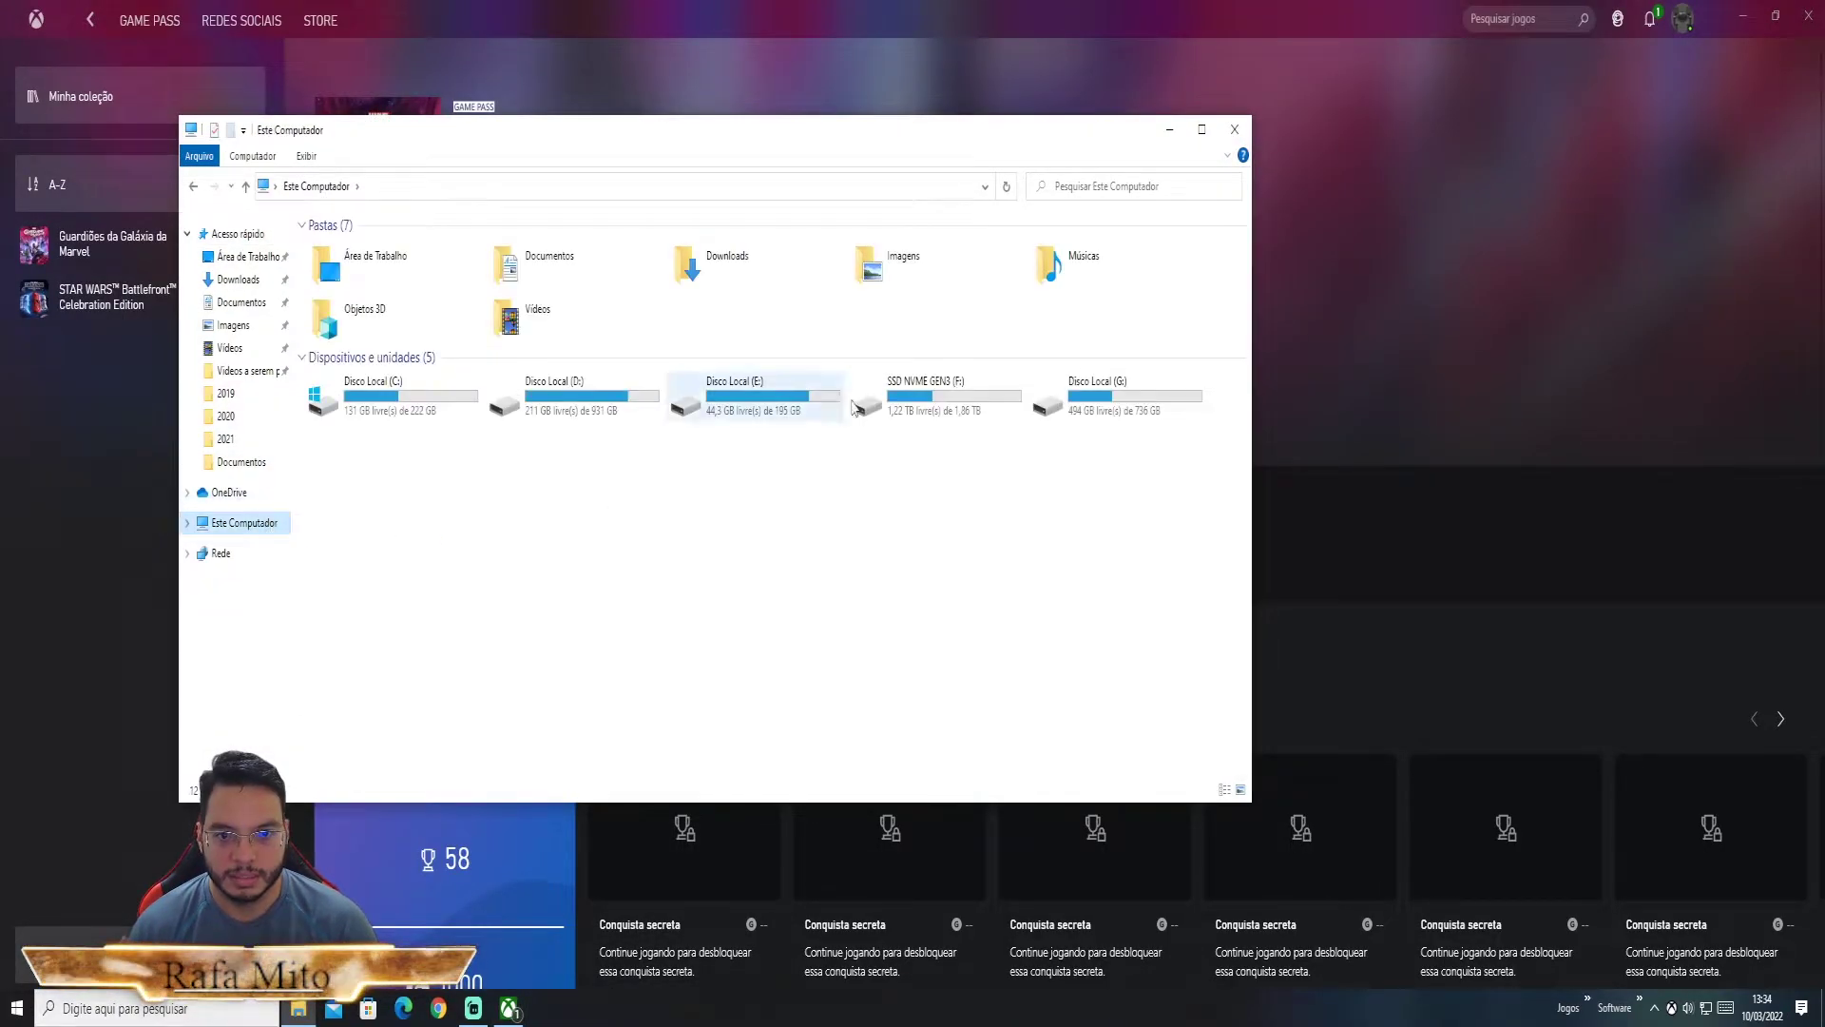
left_click(898, 405)
double_click(905, 404)
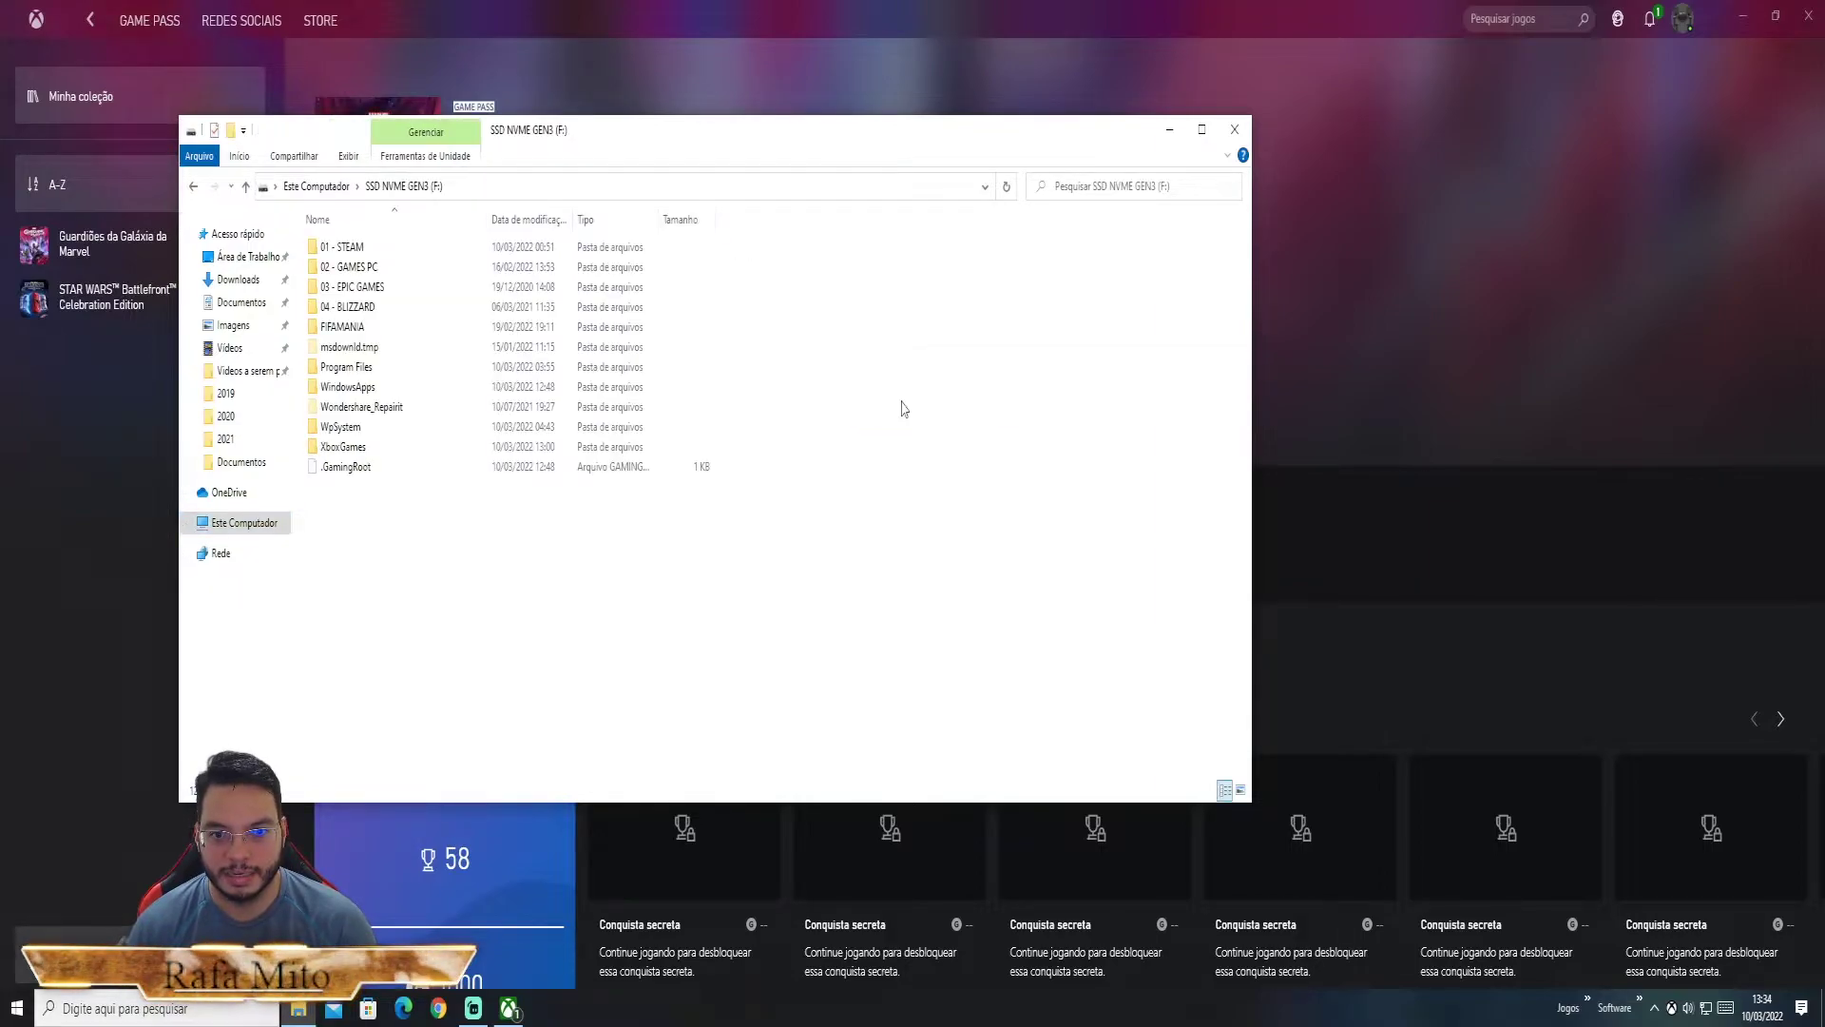
left_click(316, 187)
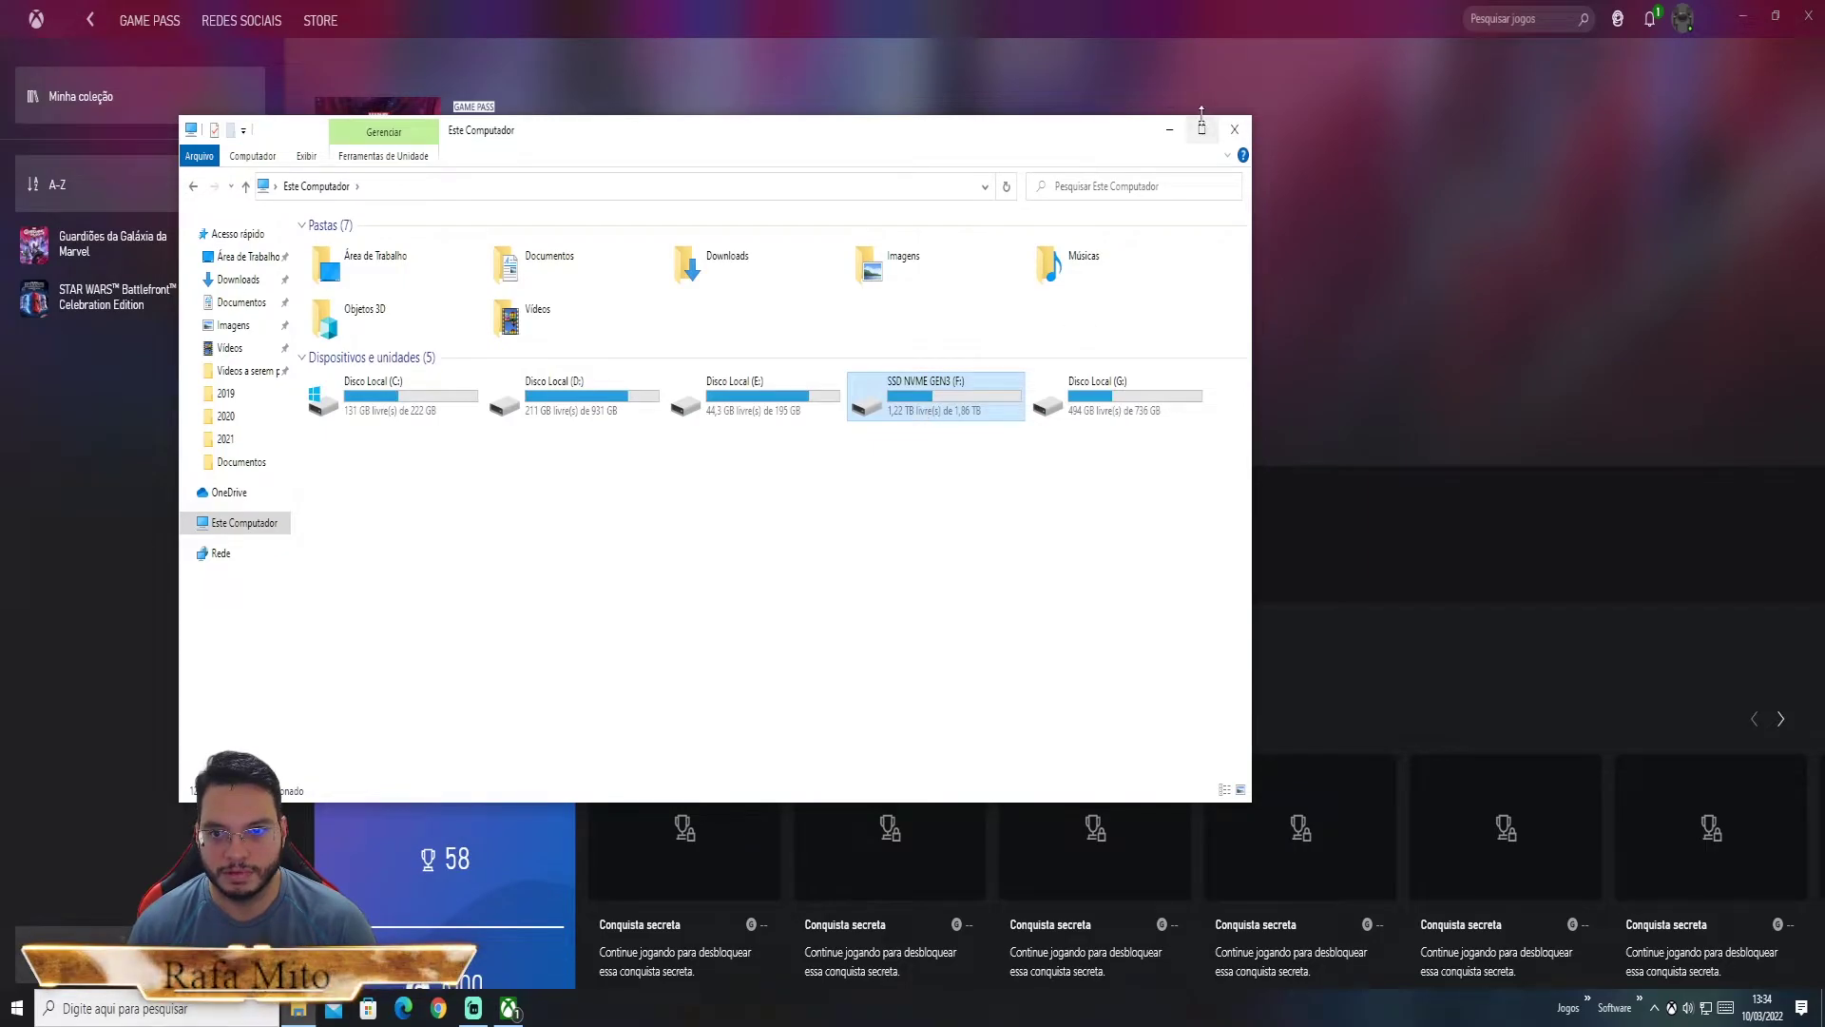
left_click(1170, 129)
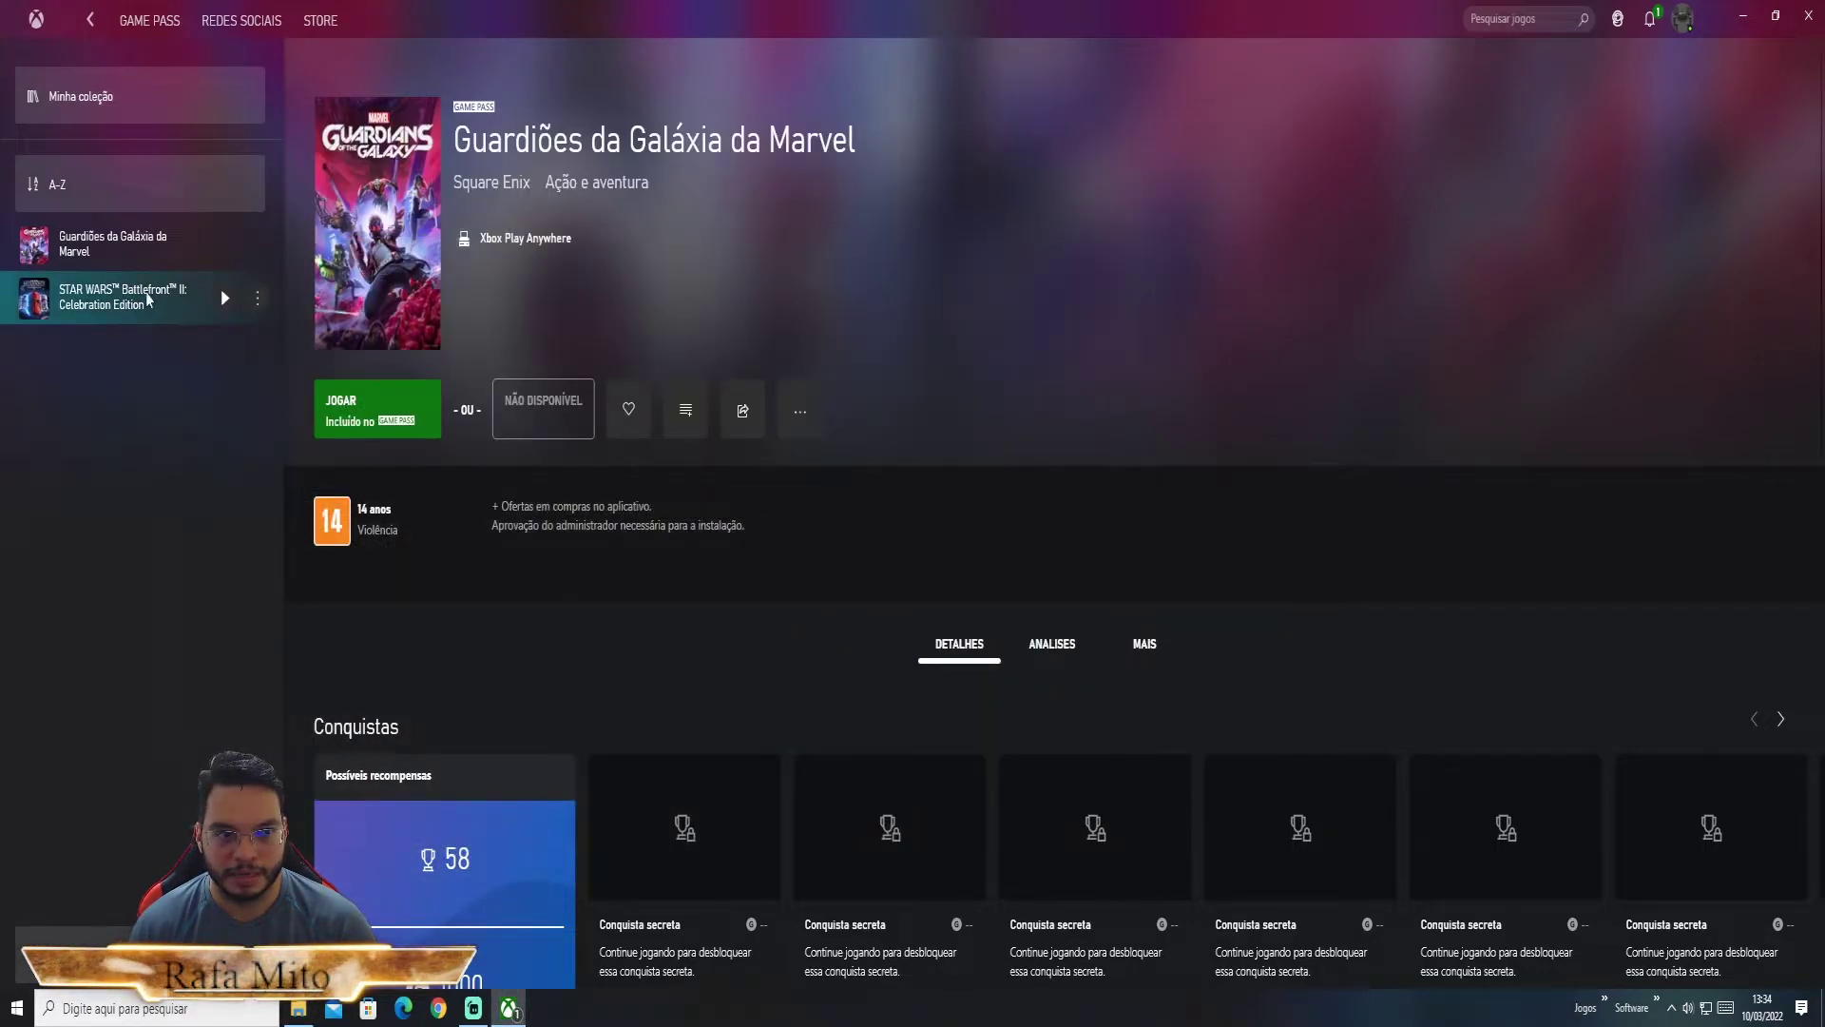
Bring the drive overview back in File Explorer, inspect Disco Local (G:) and Disco Local (C:), and close the window
mouse_move(139, 255)
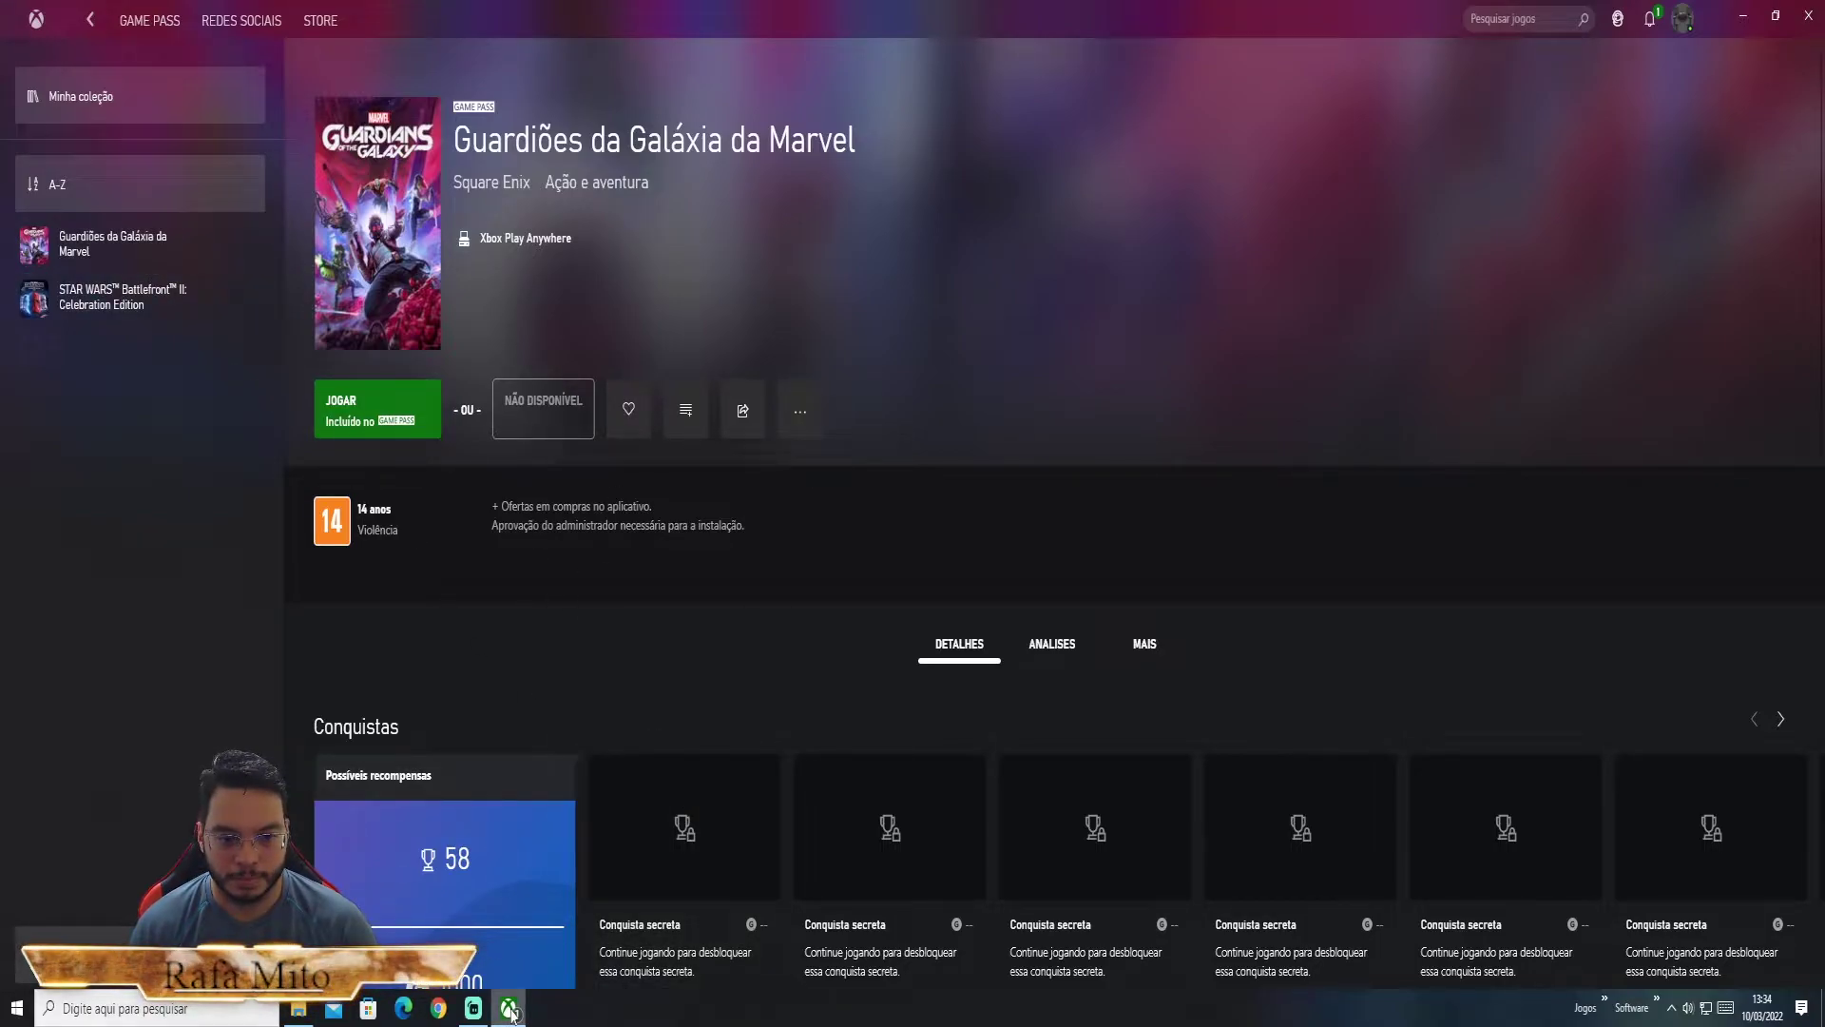
left_click(298, 1008)
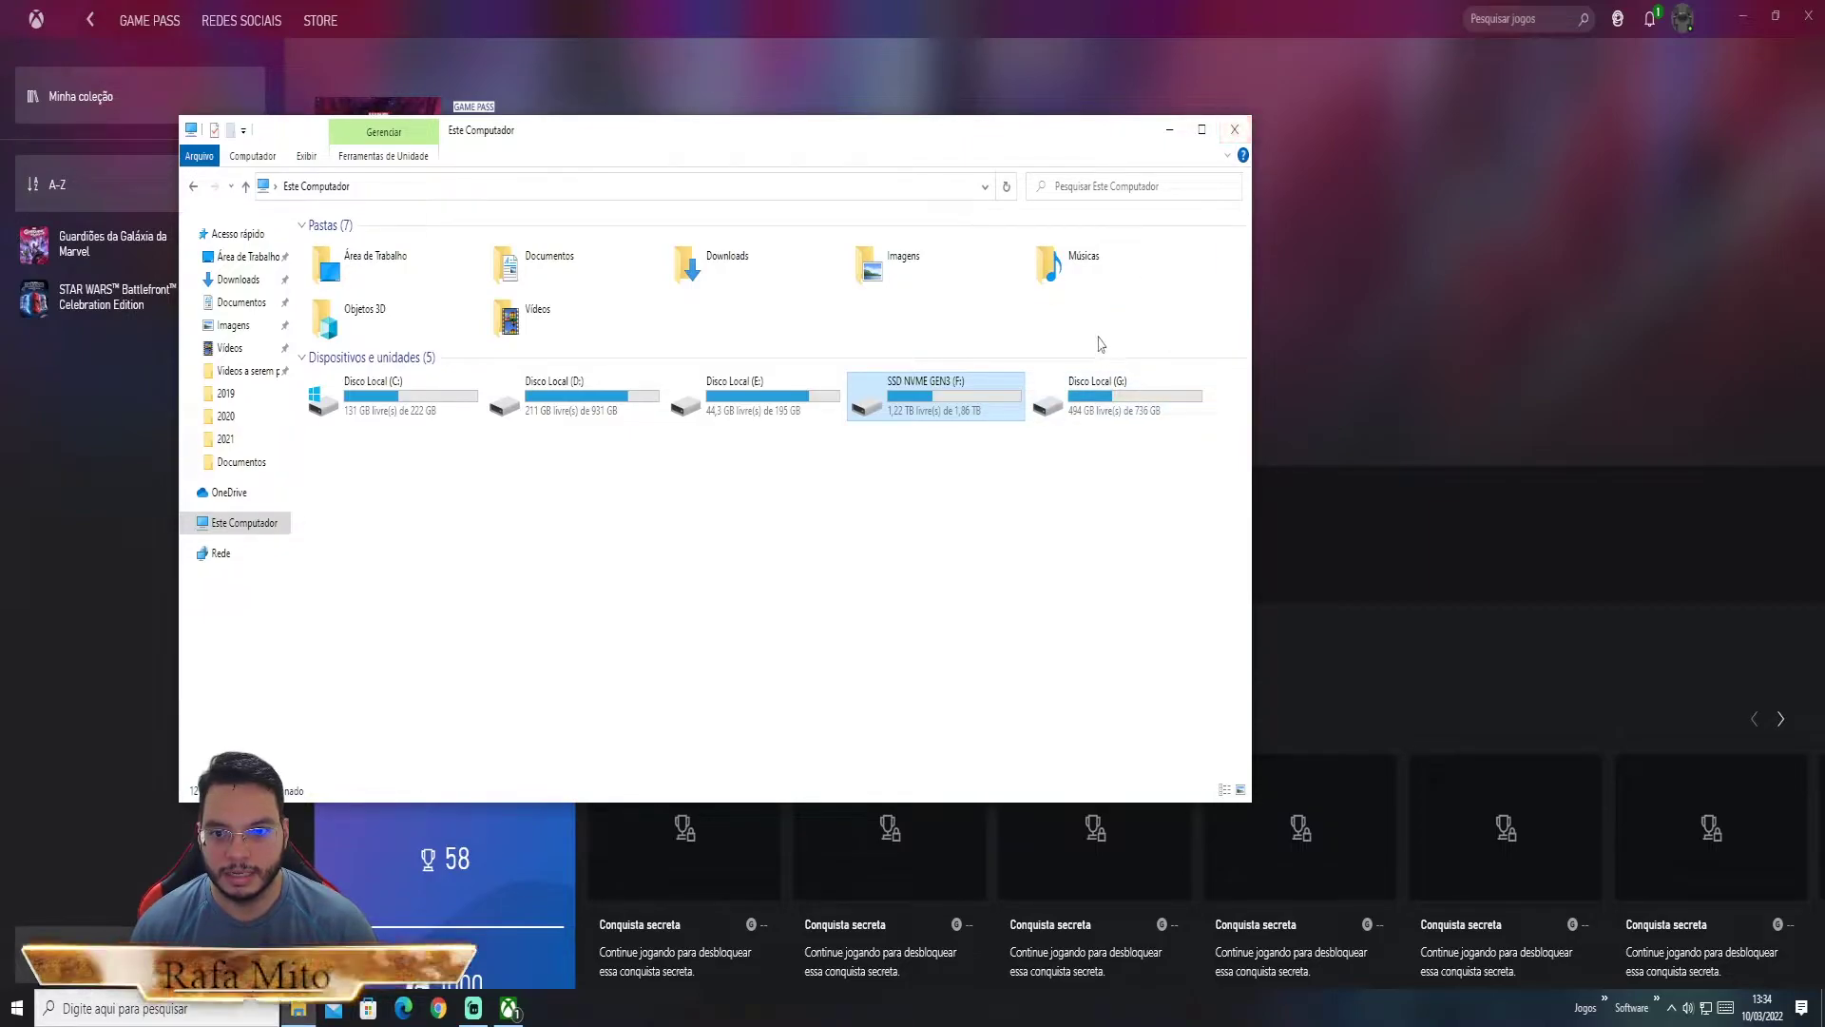
left_click(1108, 394)
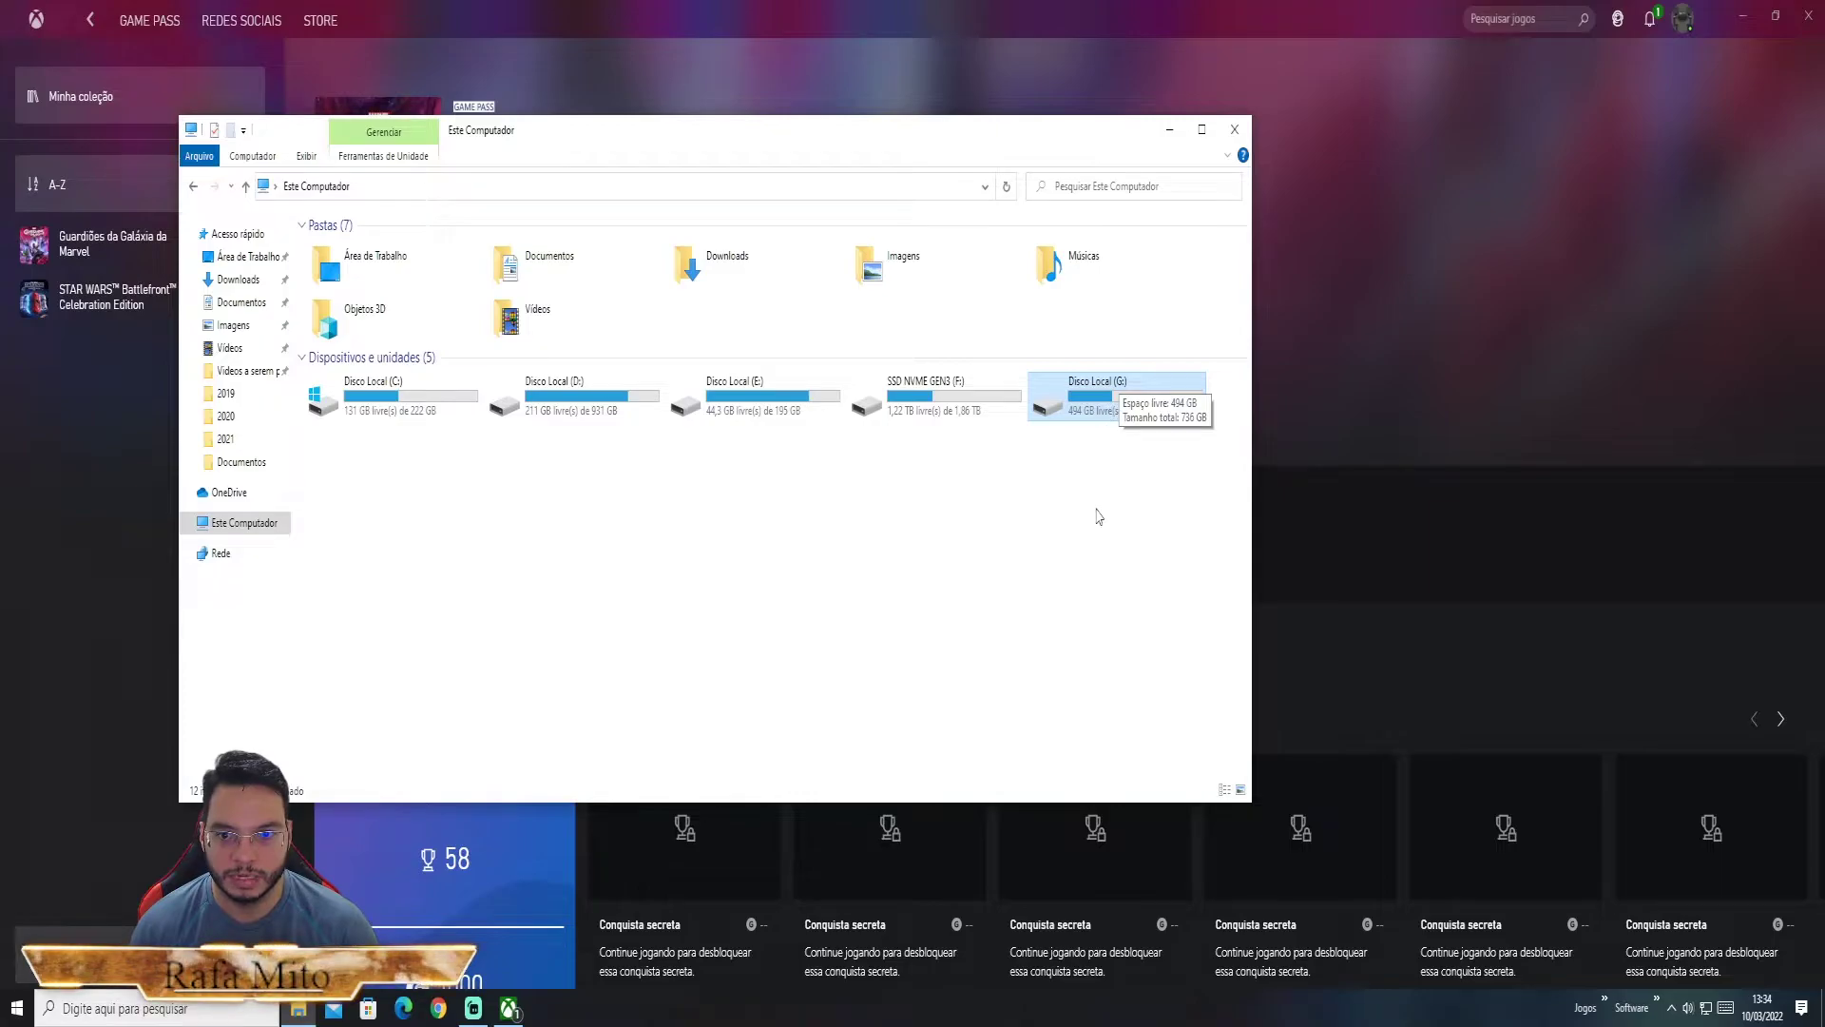
left_click(409, 403)
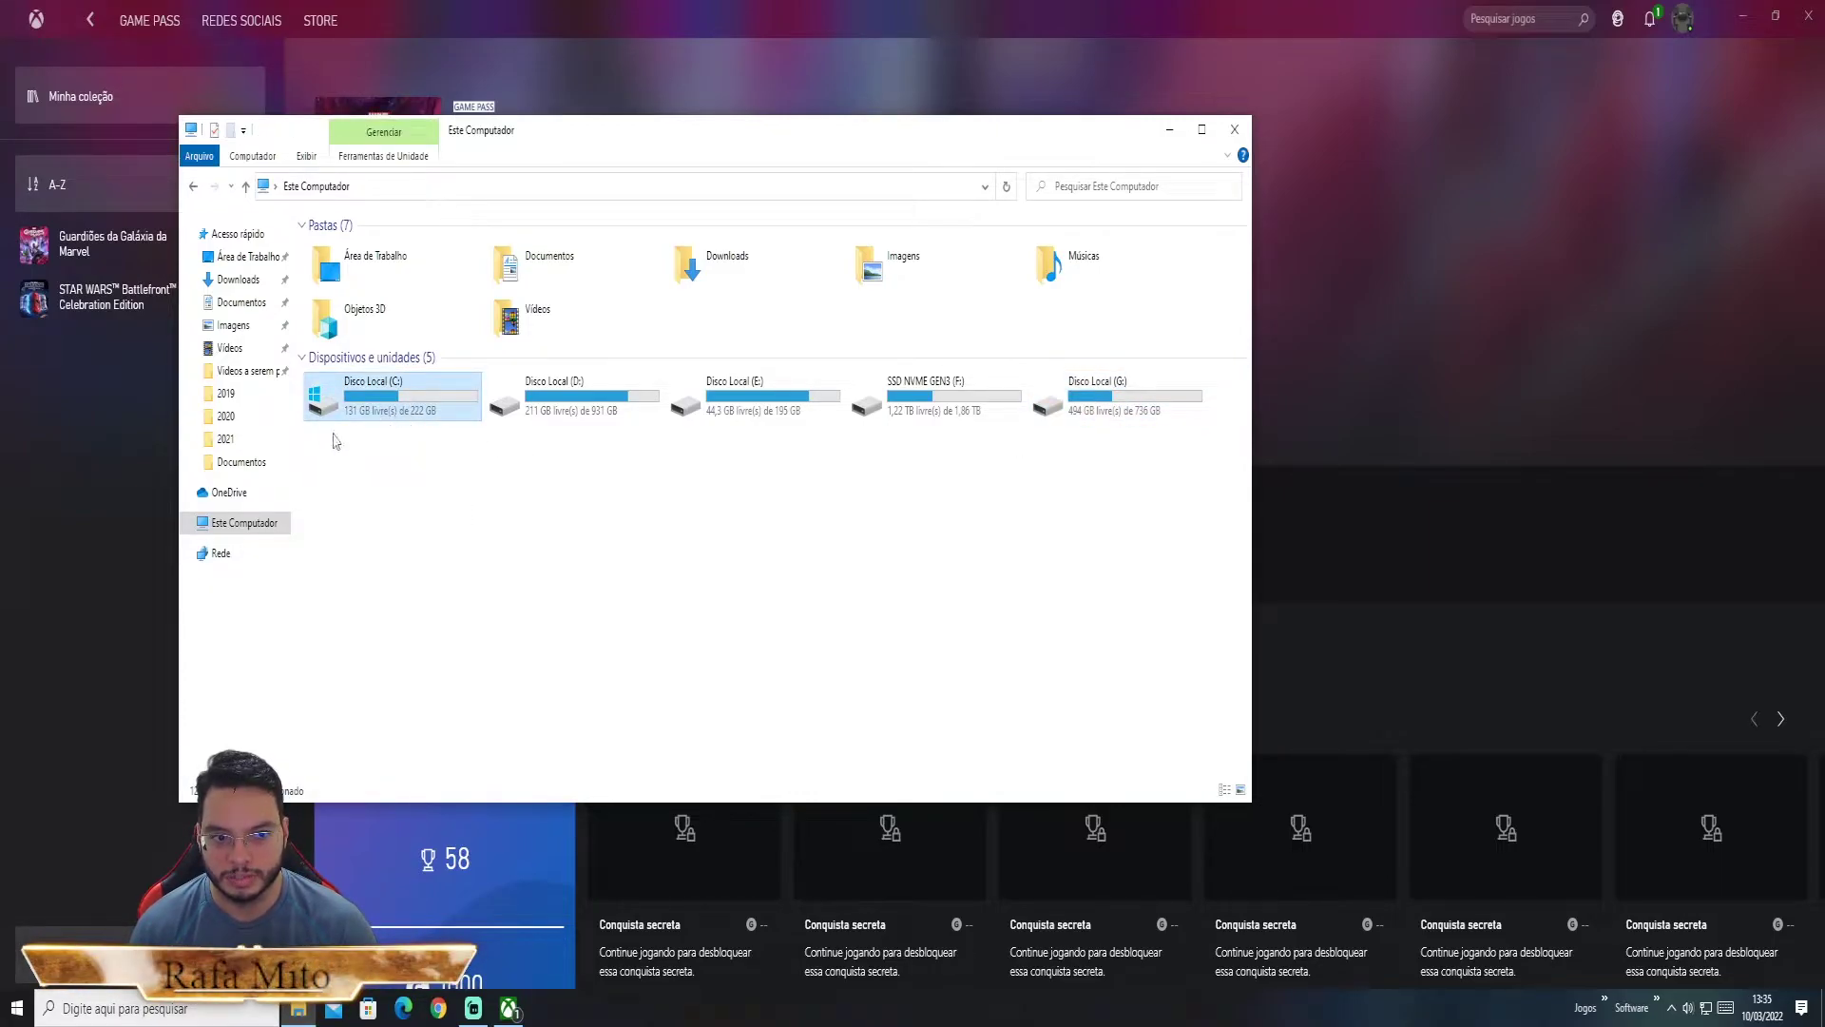
left_click(1127, 399)
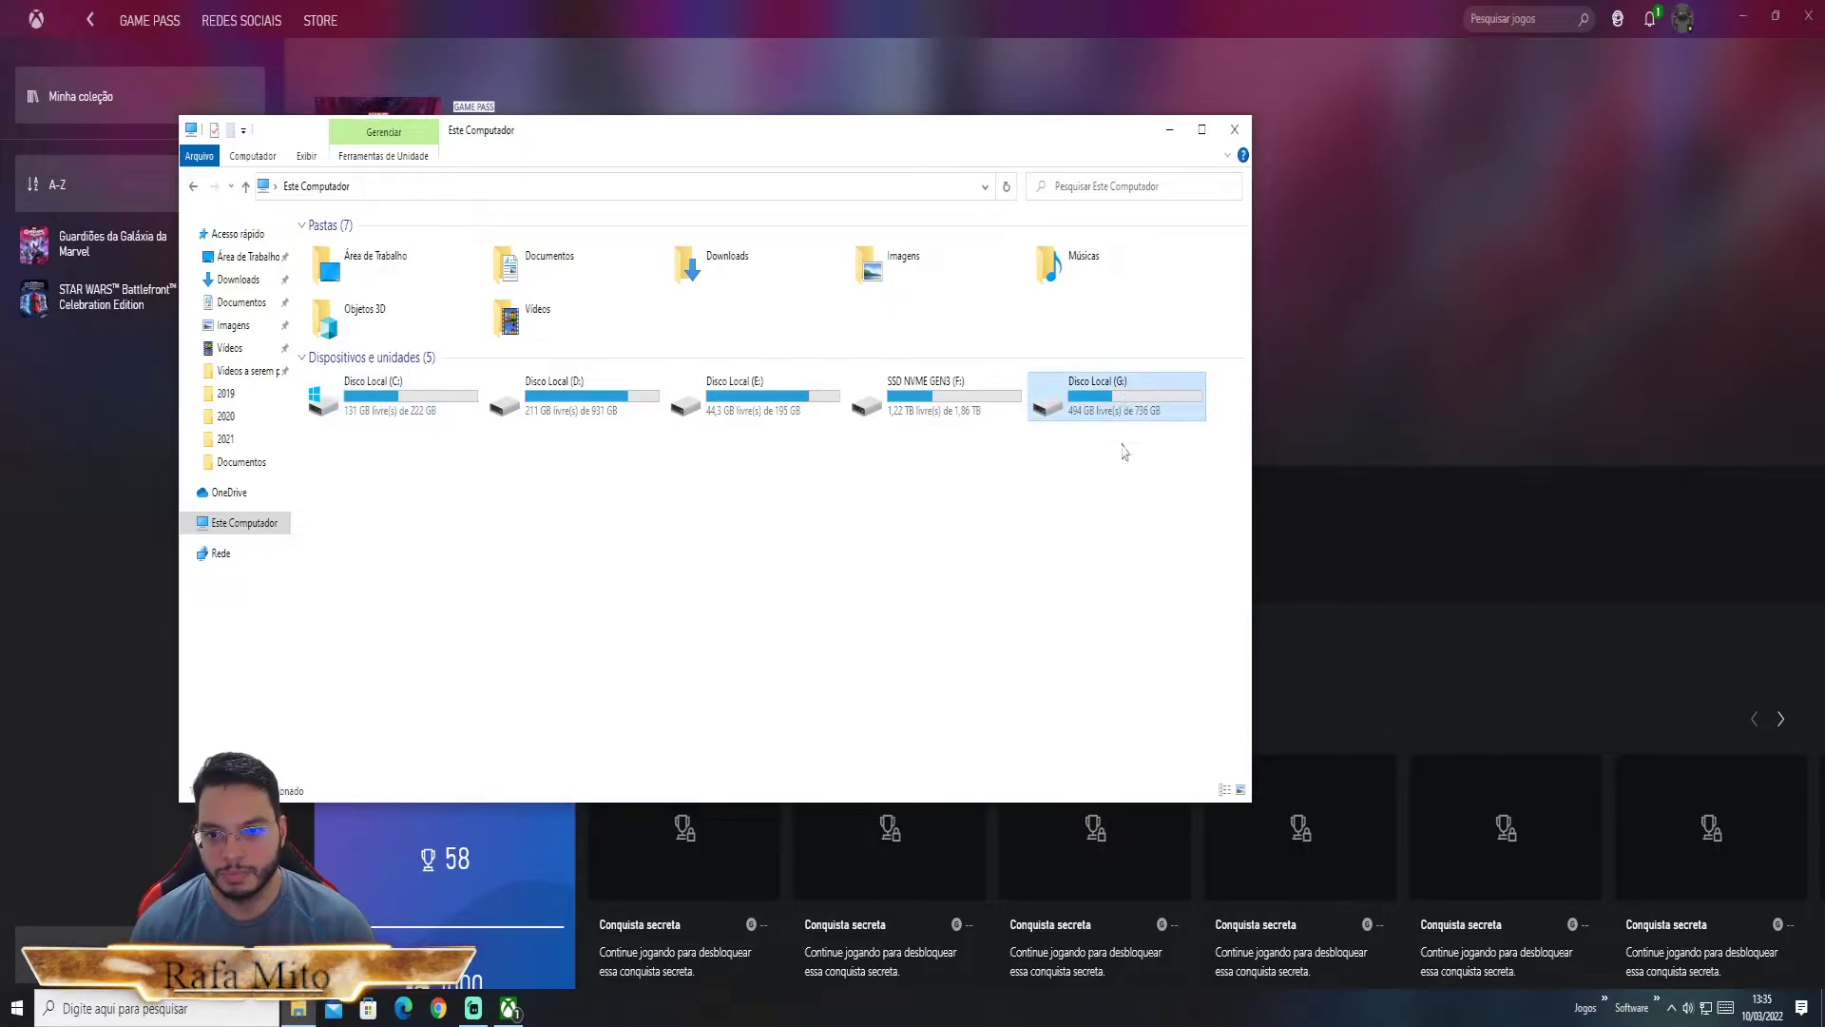
left_click(1130, 543)
left_click(1235, 131)
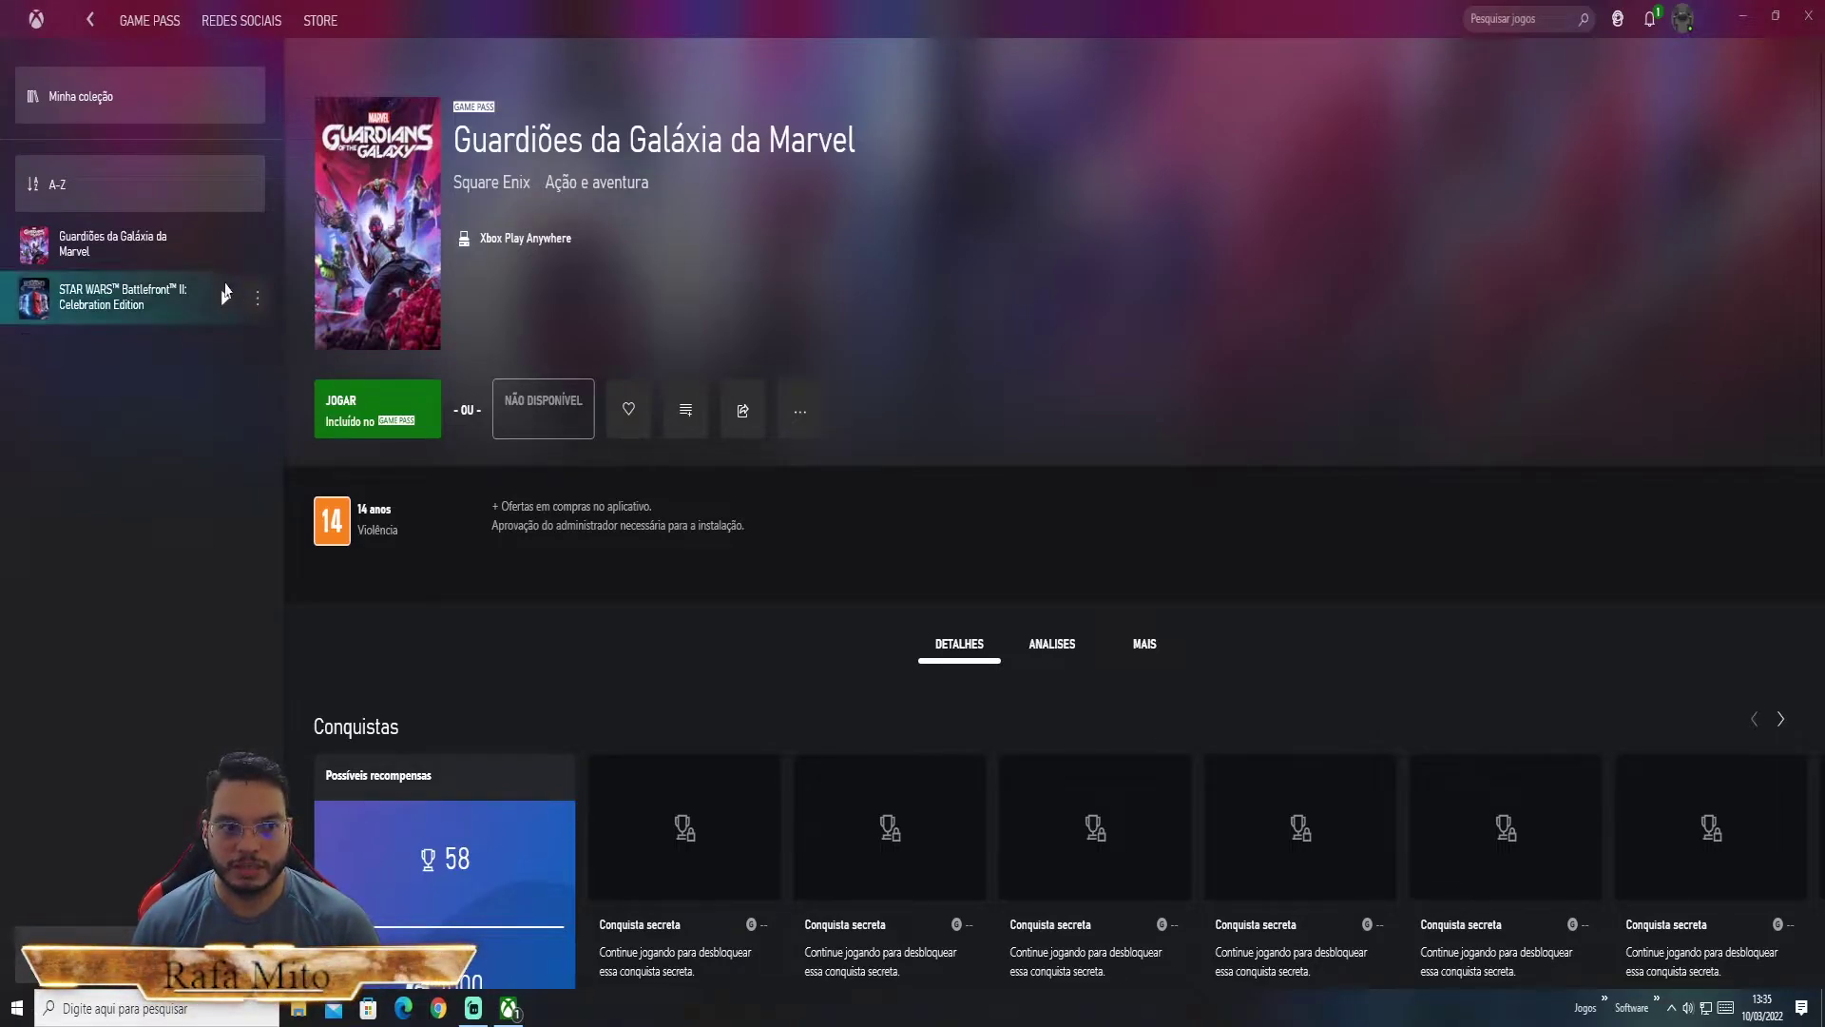
Open the management options for Guardiões da Galáxia da Marvel, check its file installation details and drive options, and close them
left_click(818, 411)
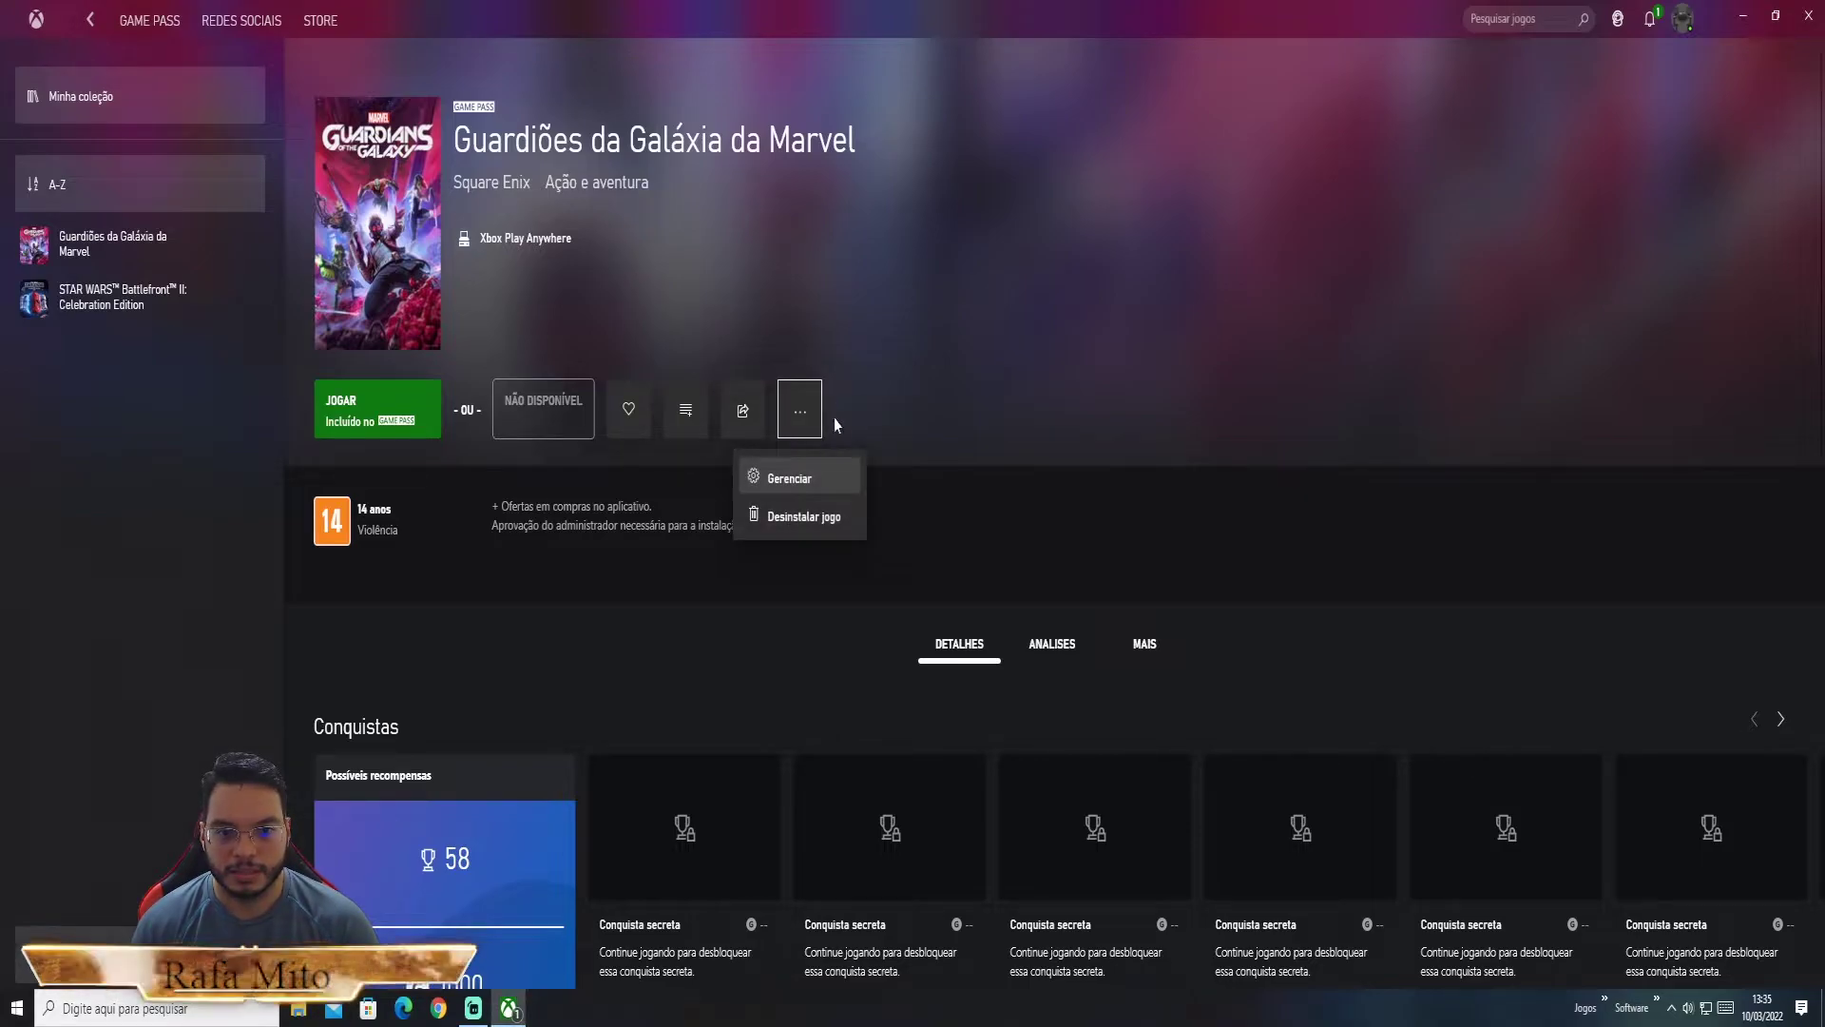
left_click(1056, 525)
right_click(120, 246)
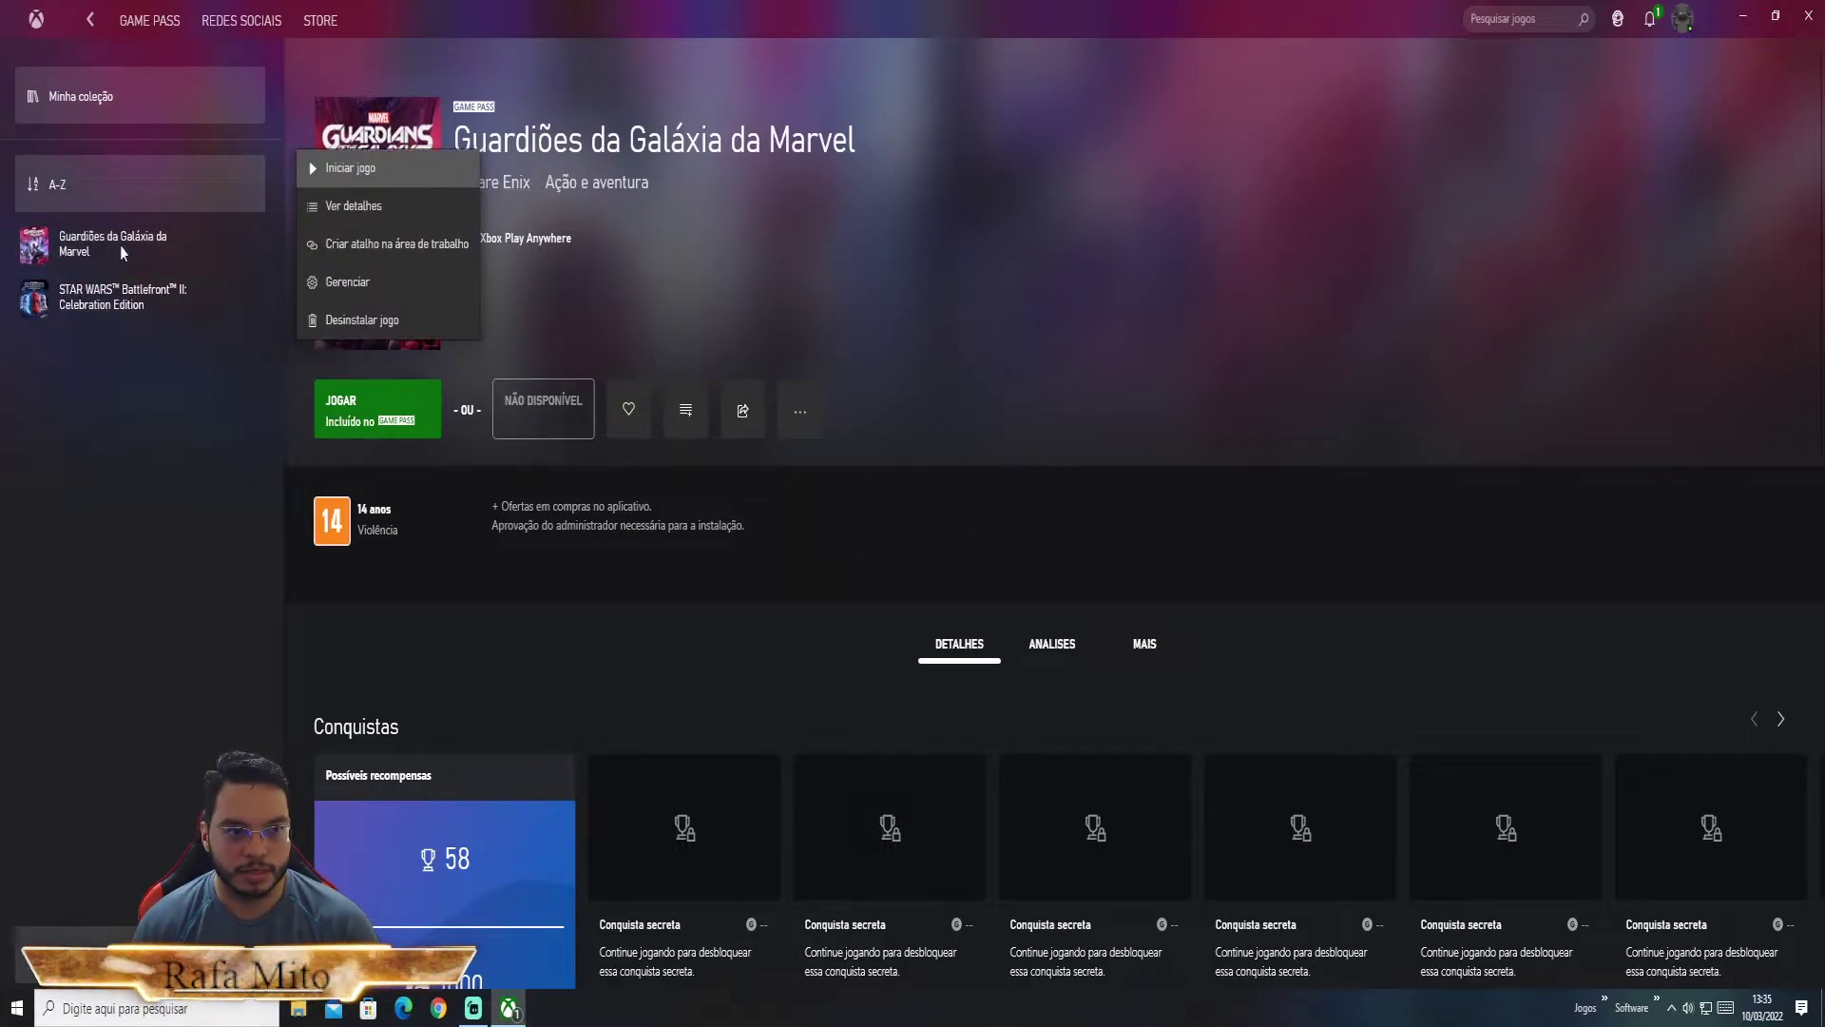
left_click(392, 283)
left_click(976, 322)
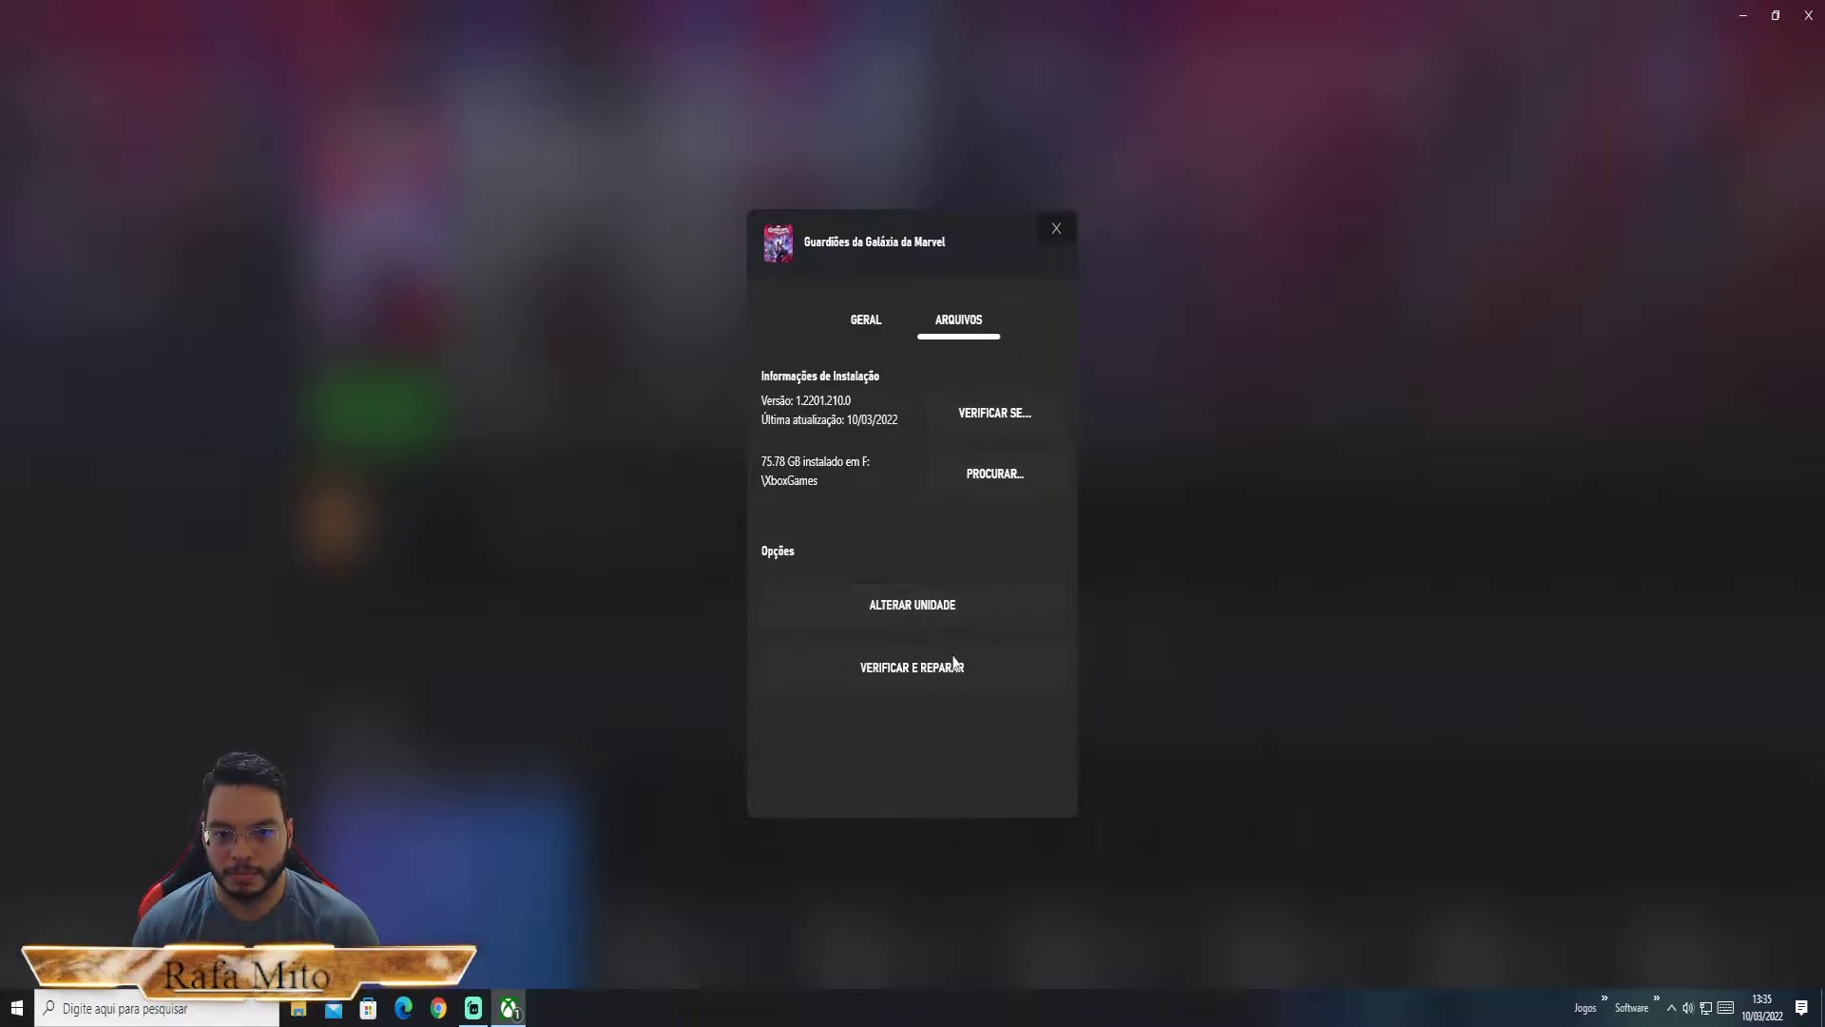
left_click(1057, 228)
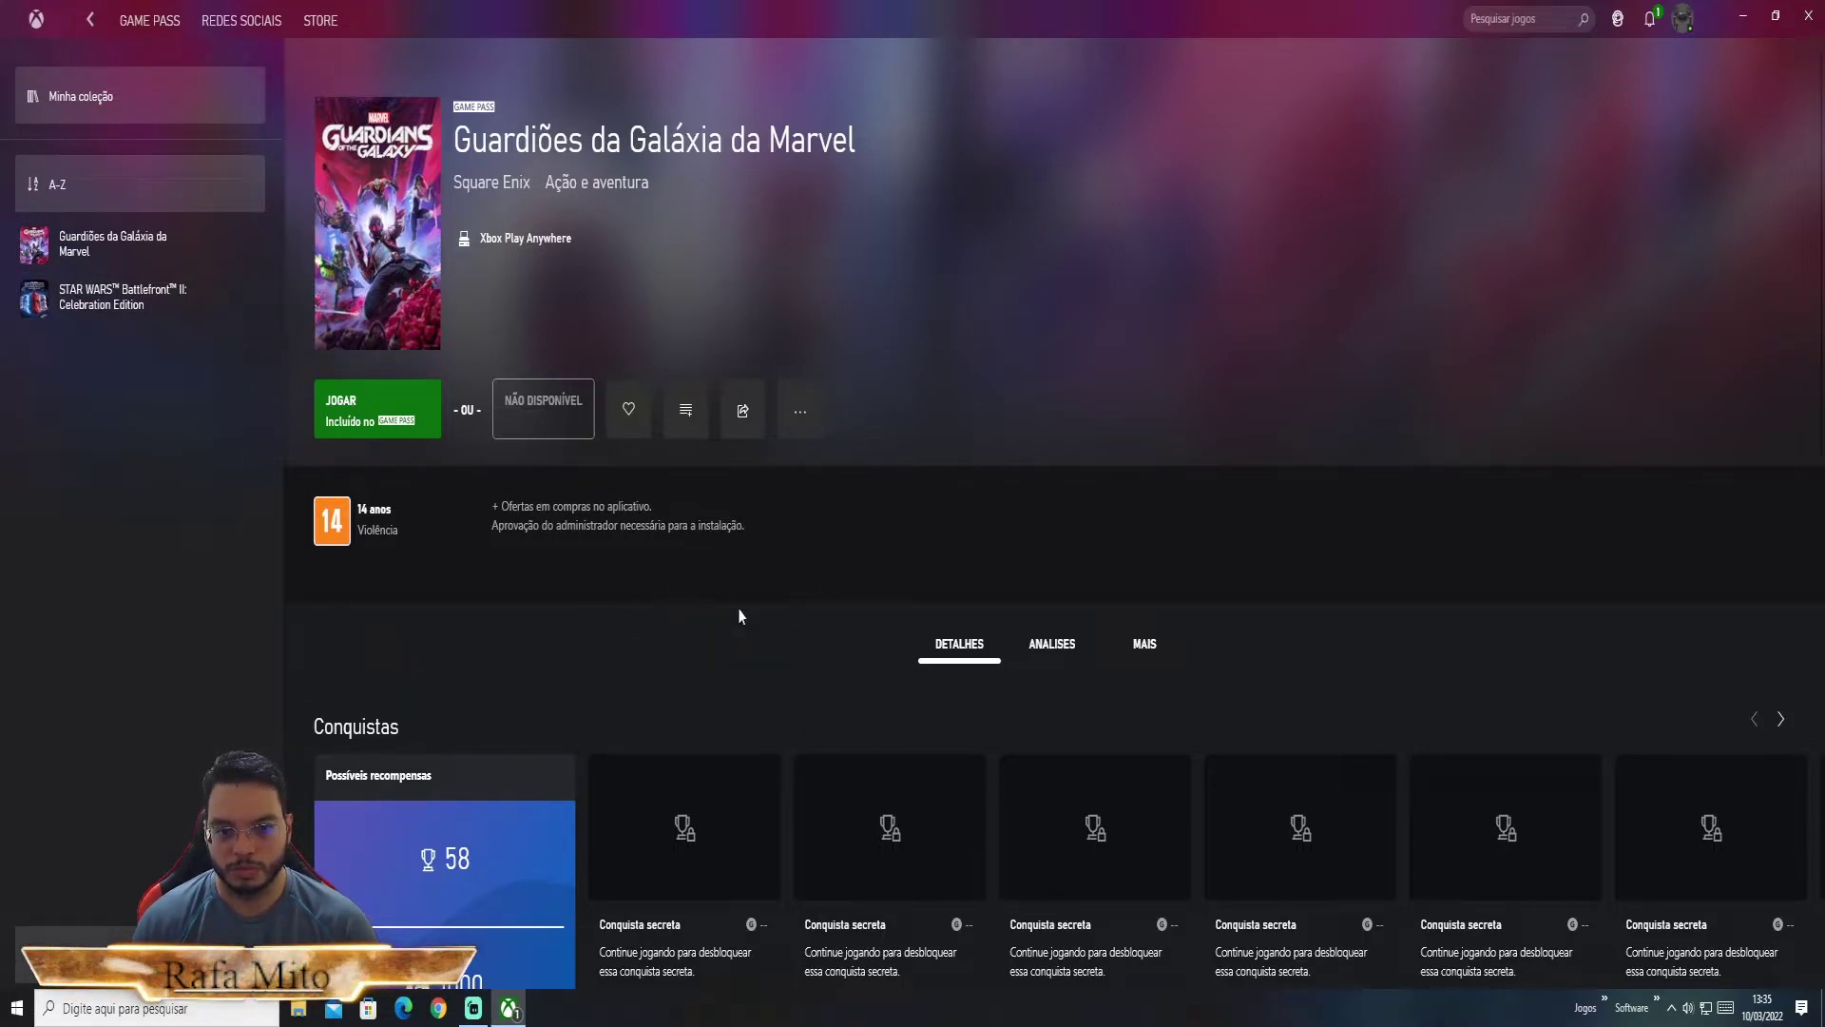
Switch to Windows Settings and search the installed apps list for "guardiões"
left_click(17, 1005)
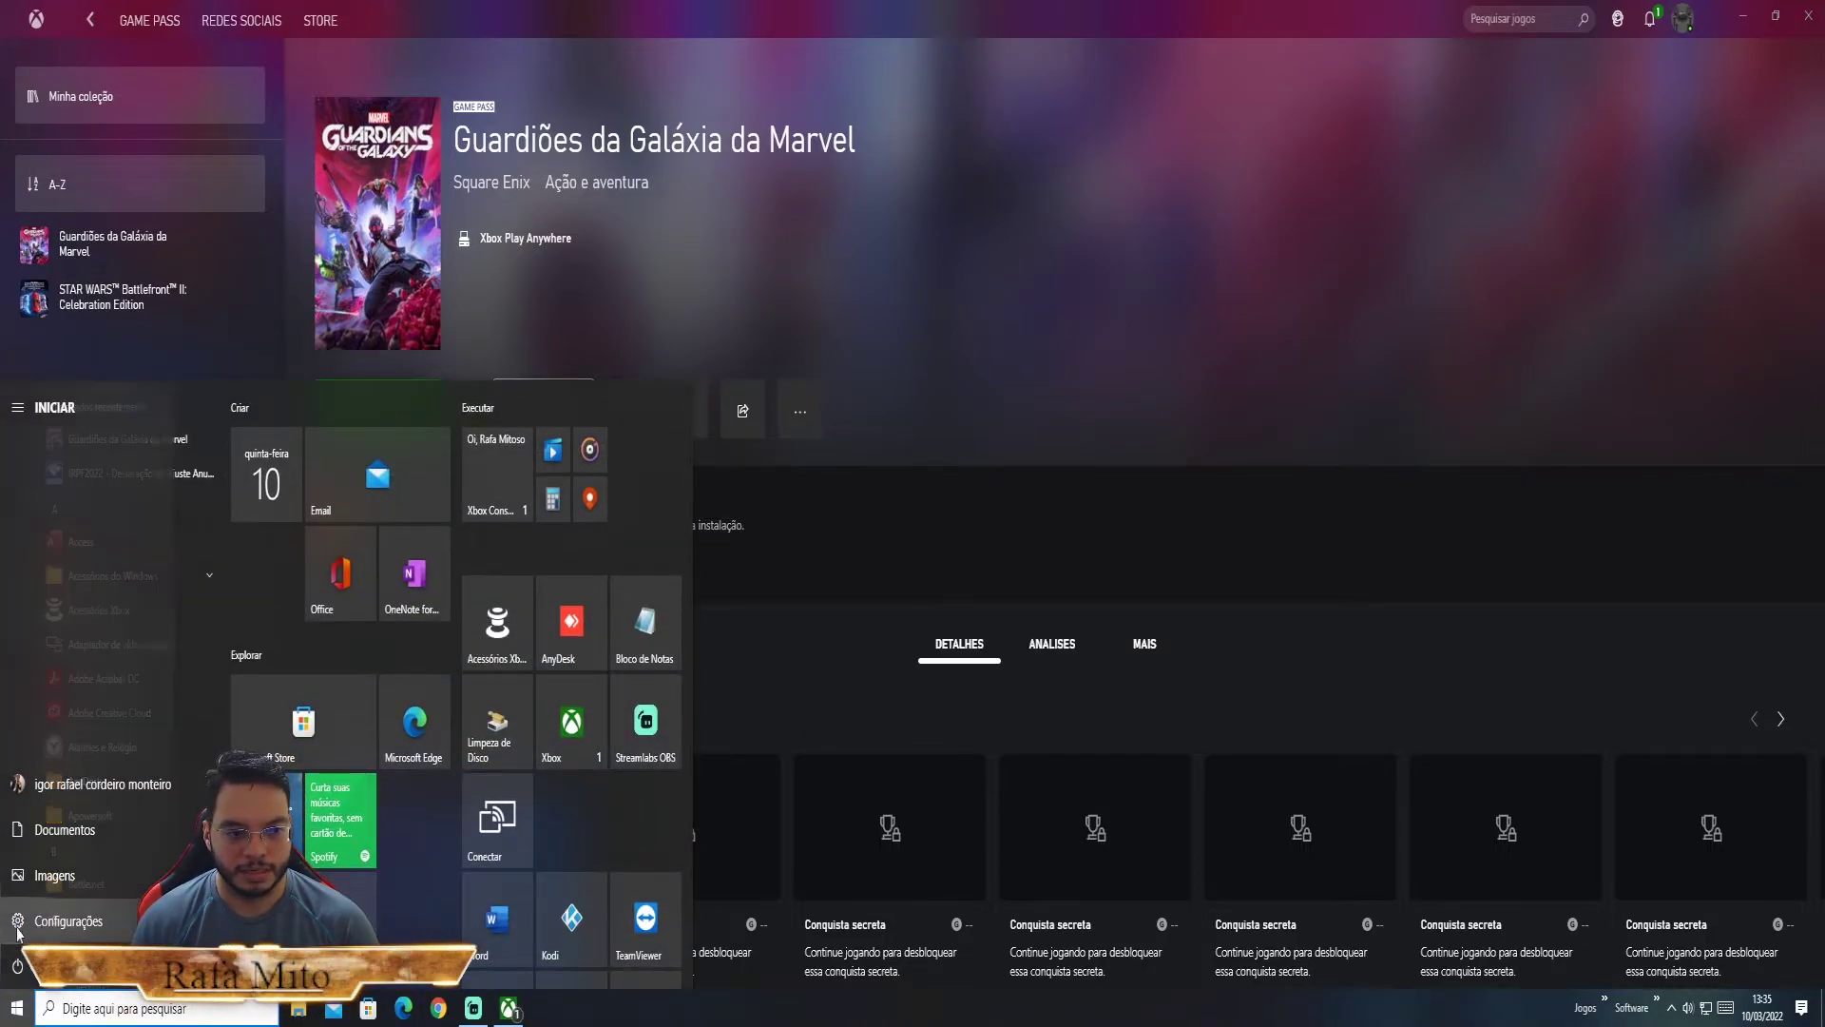
left_click(57, 921)
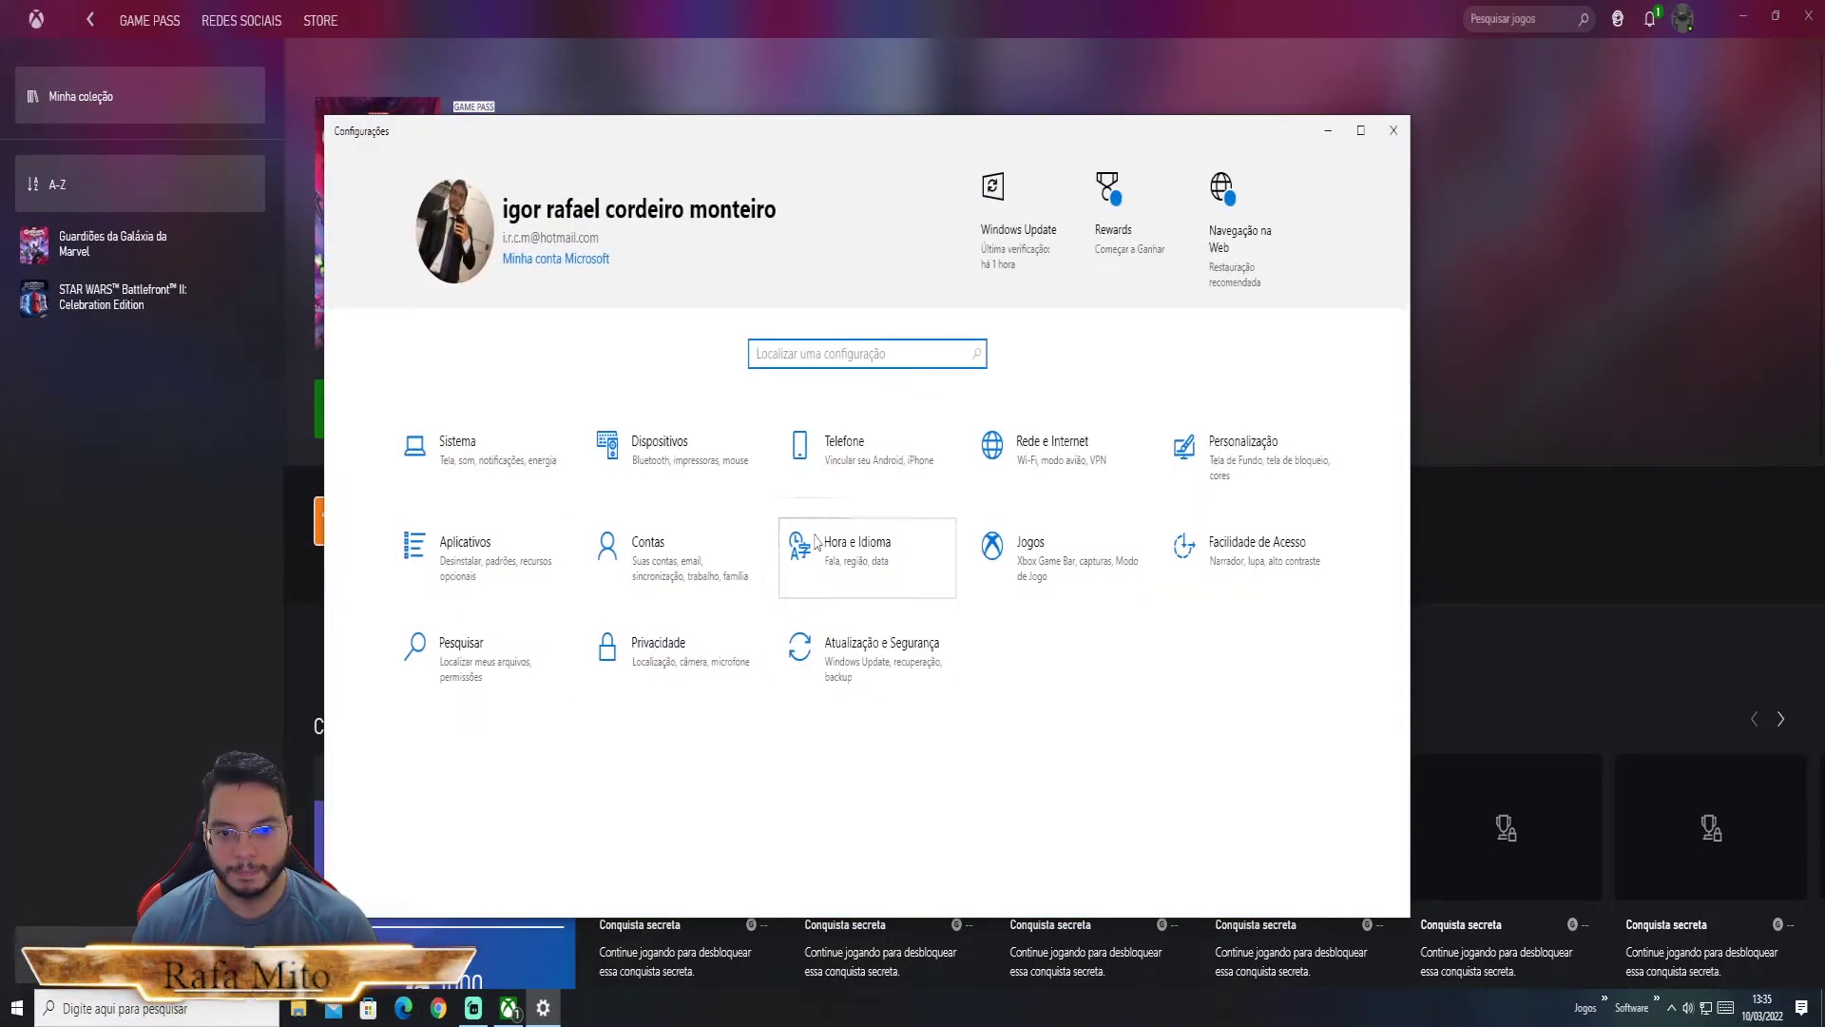
left_click(525, 546)
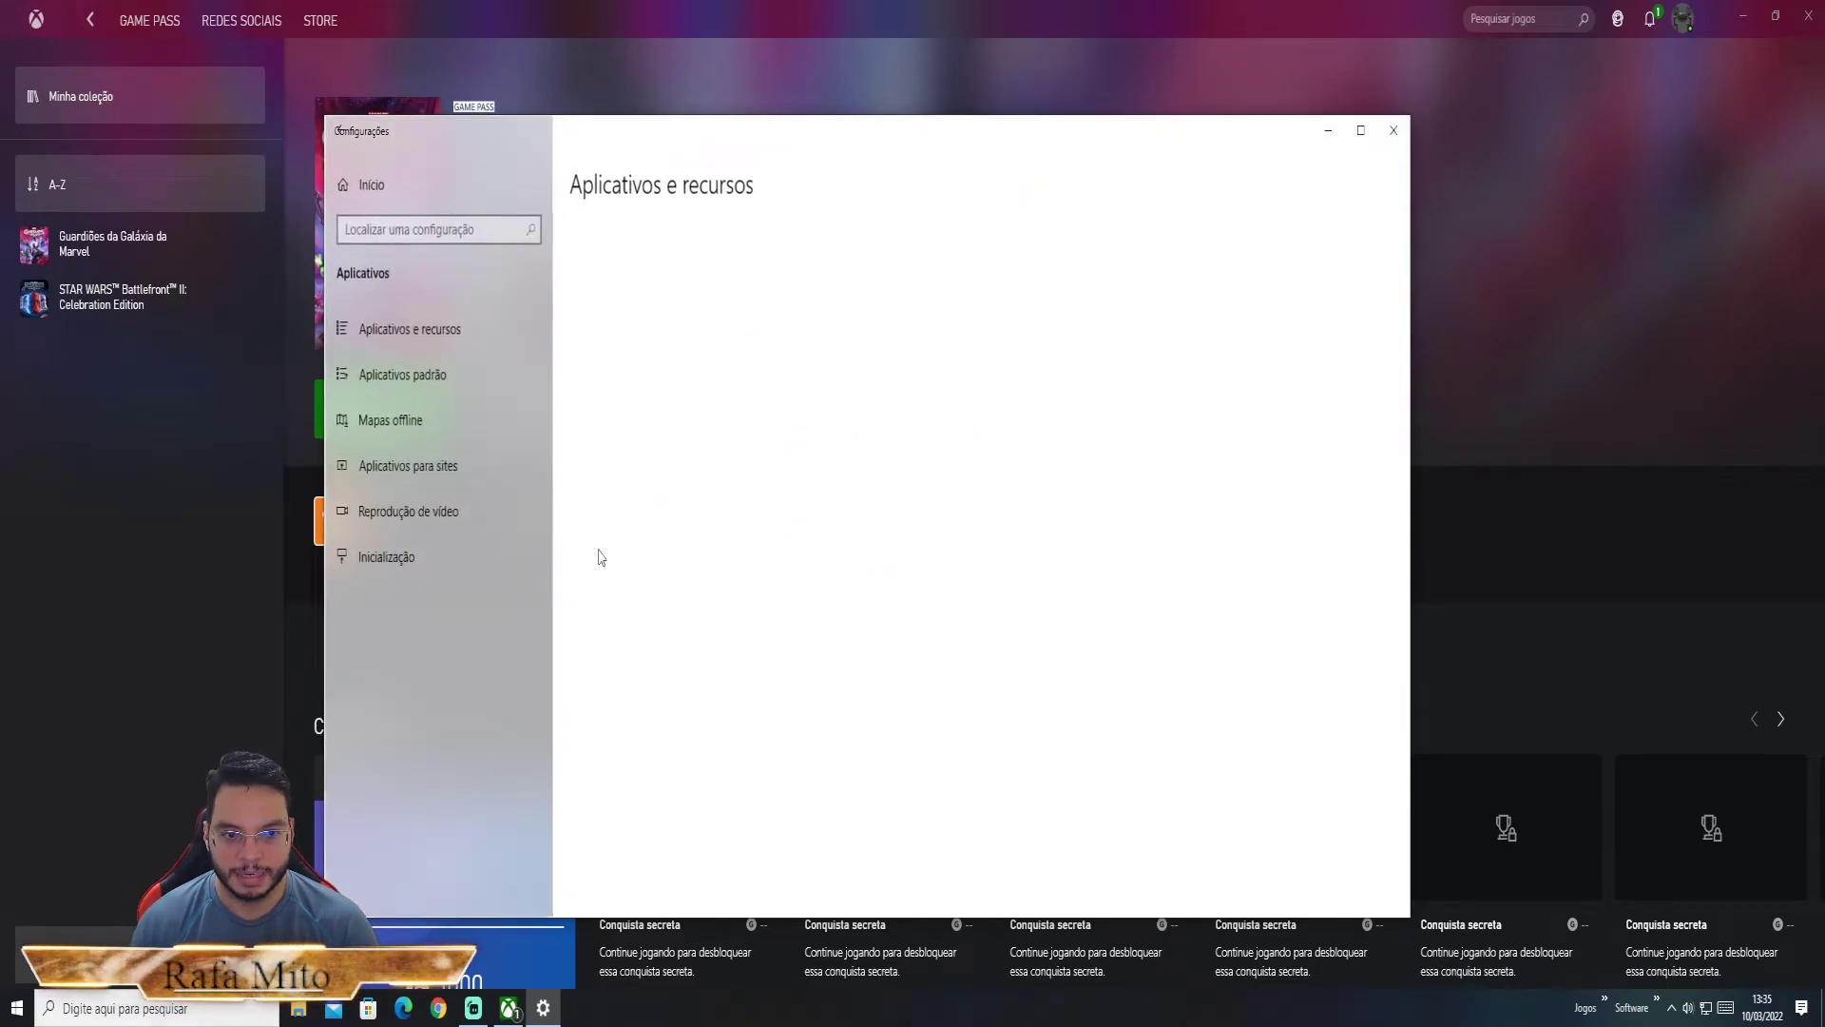
left_click(716, 560)
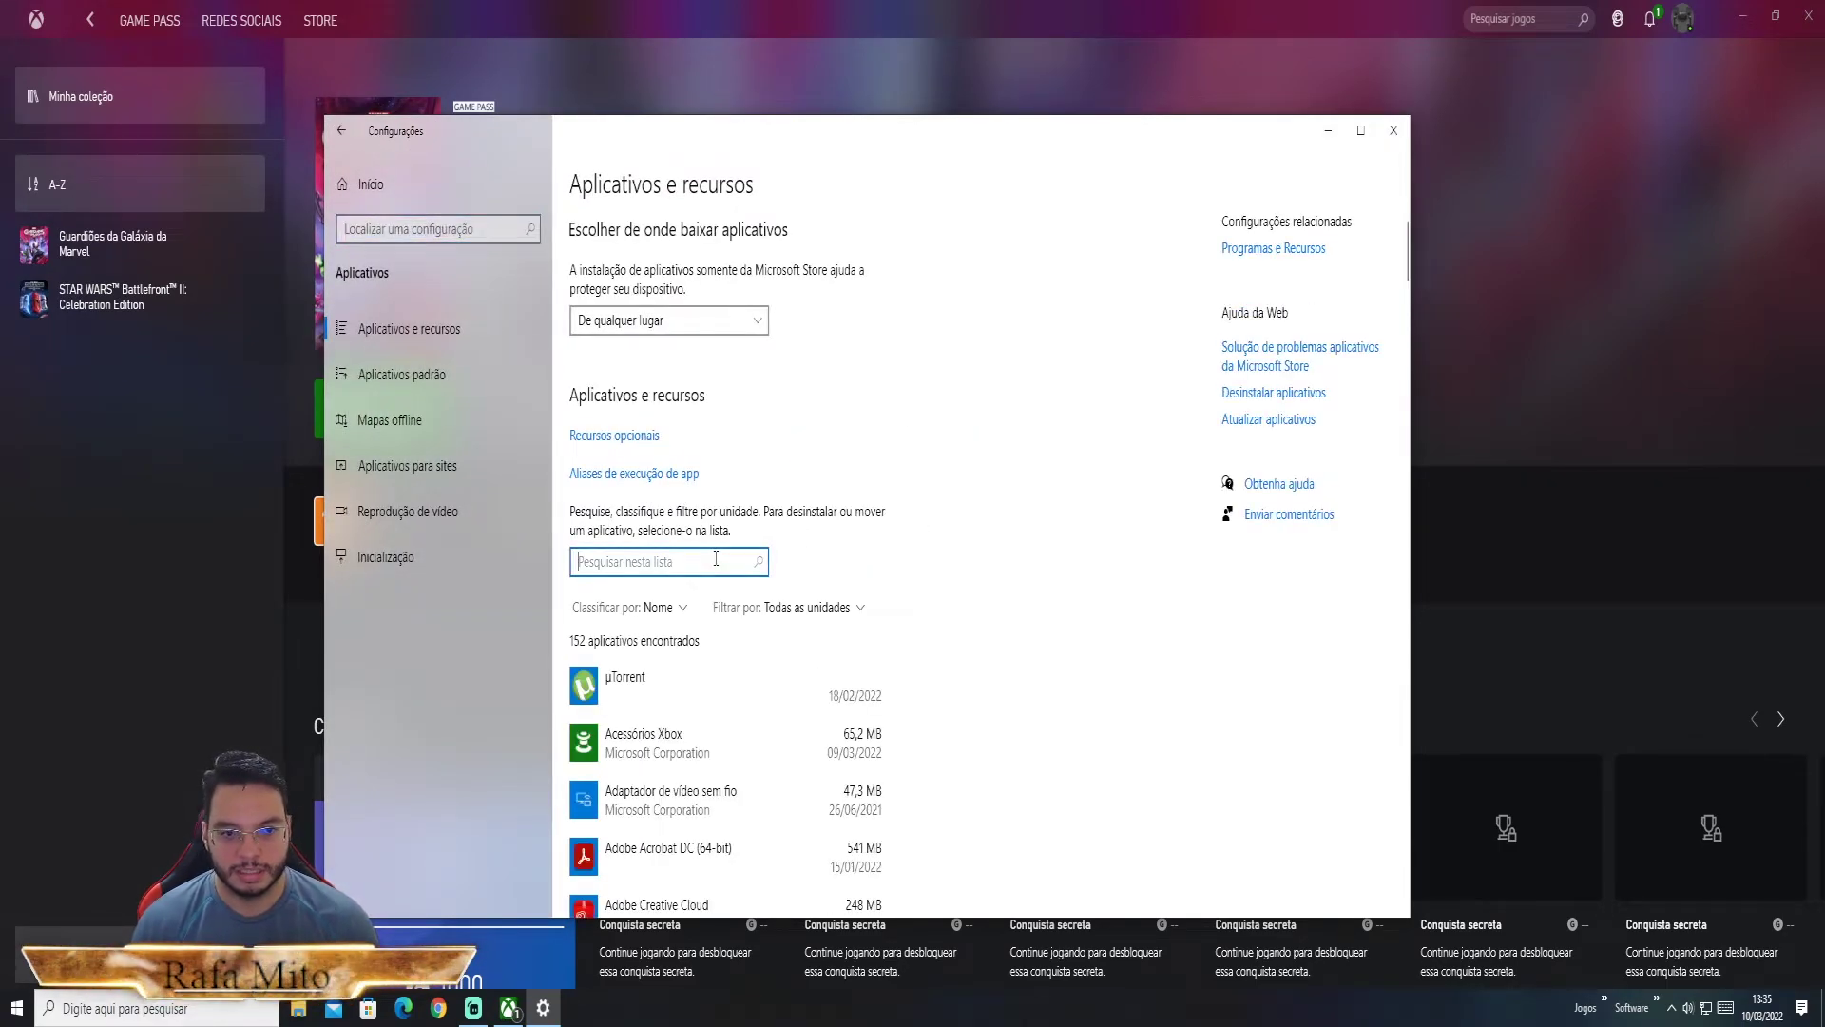
type("g")
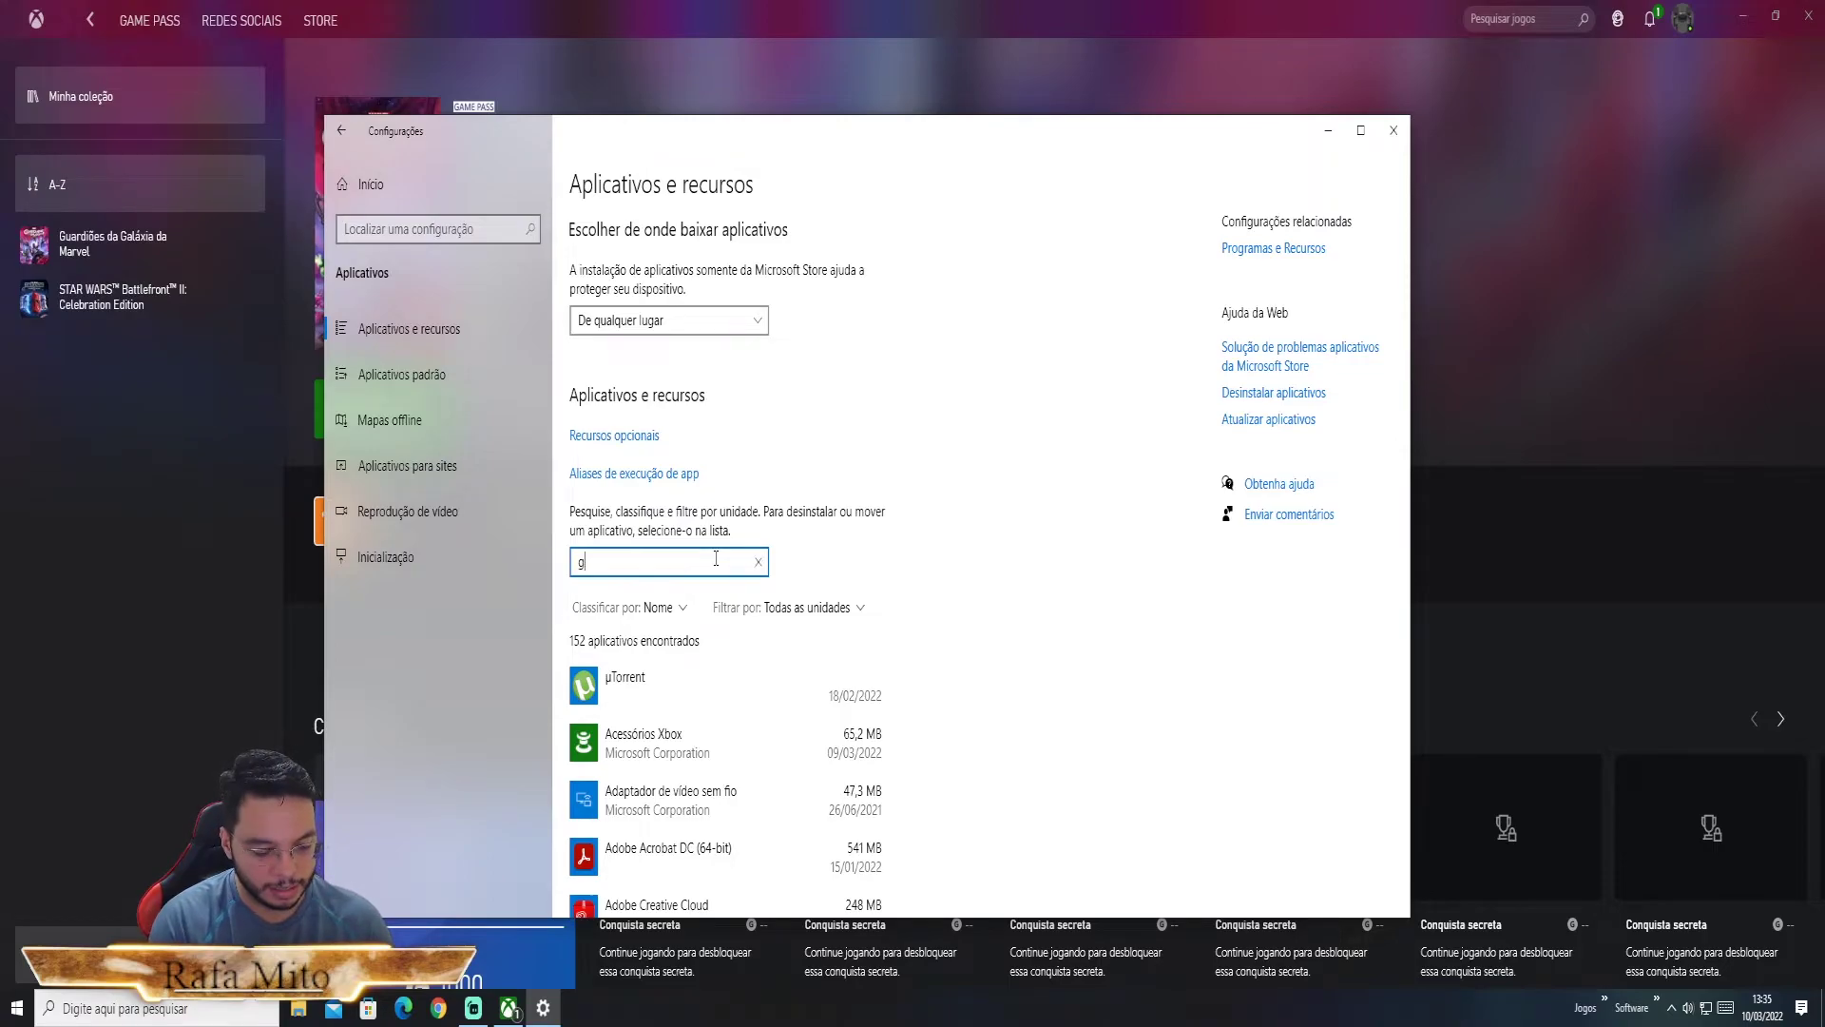
type("uar")
key("BackSpace")
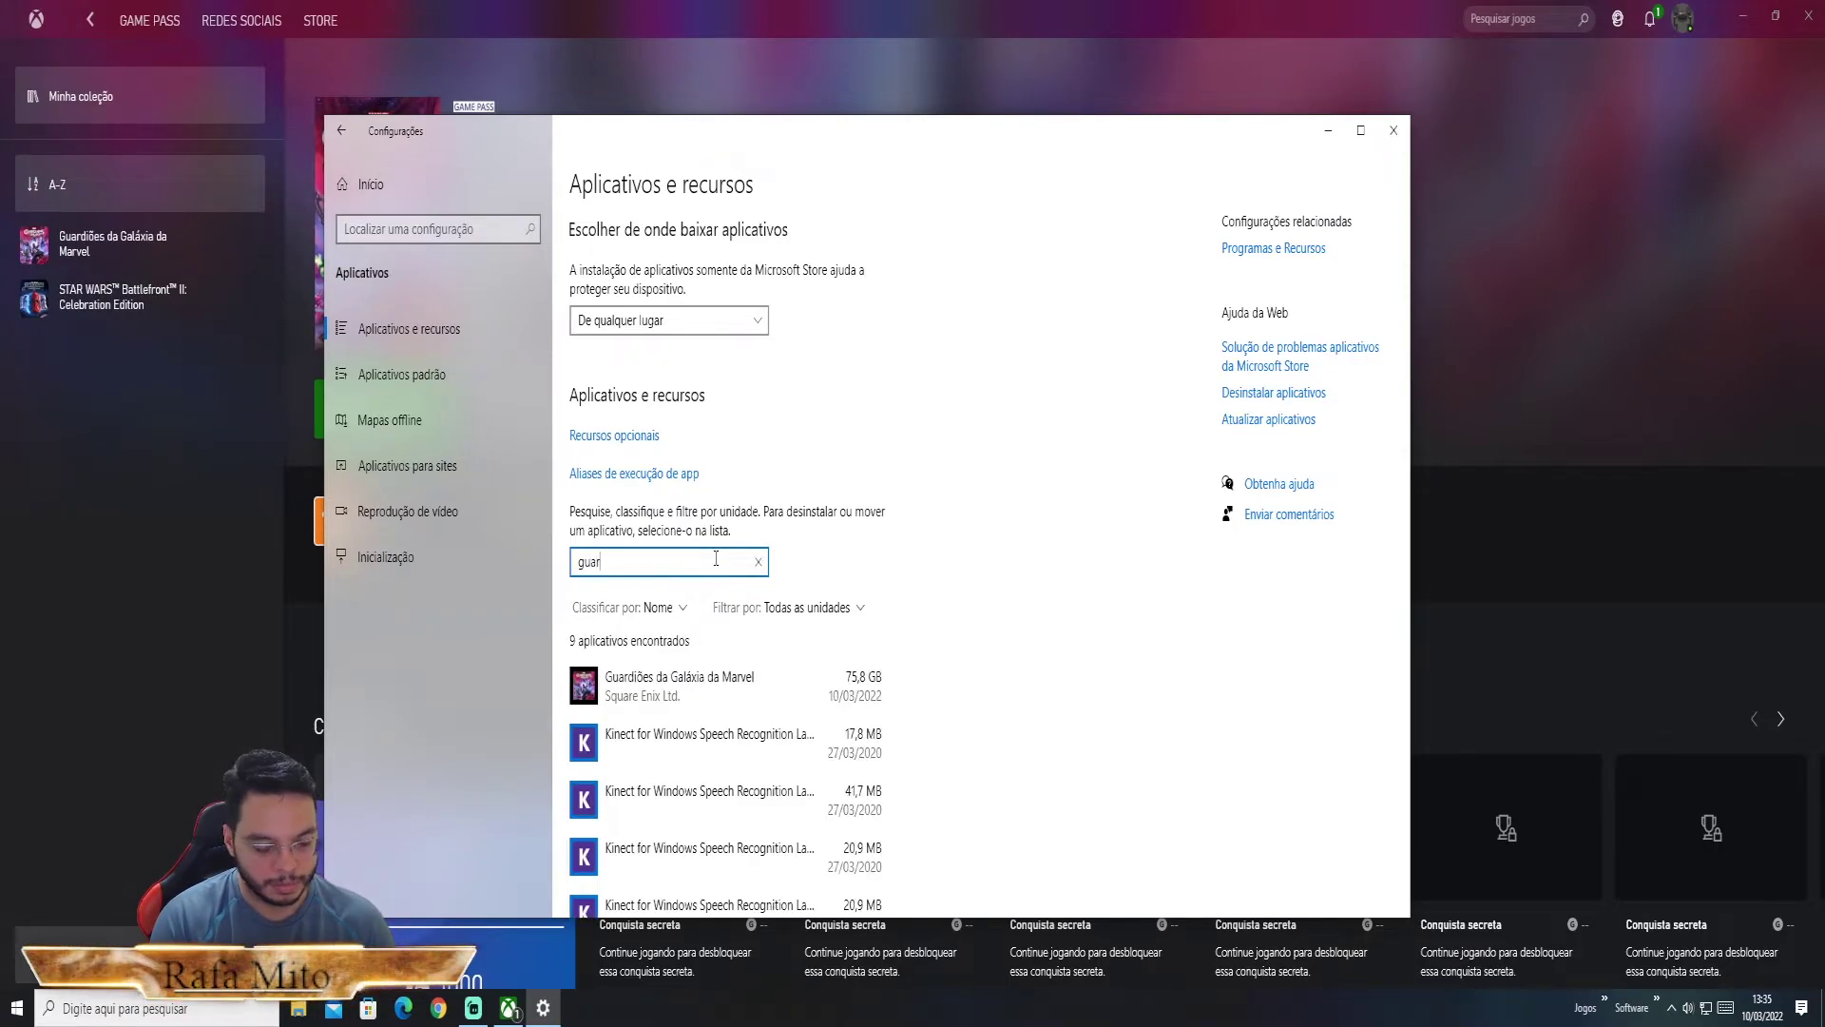
type("rdiões")
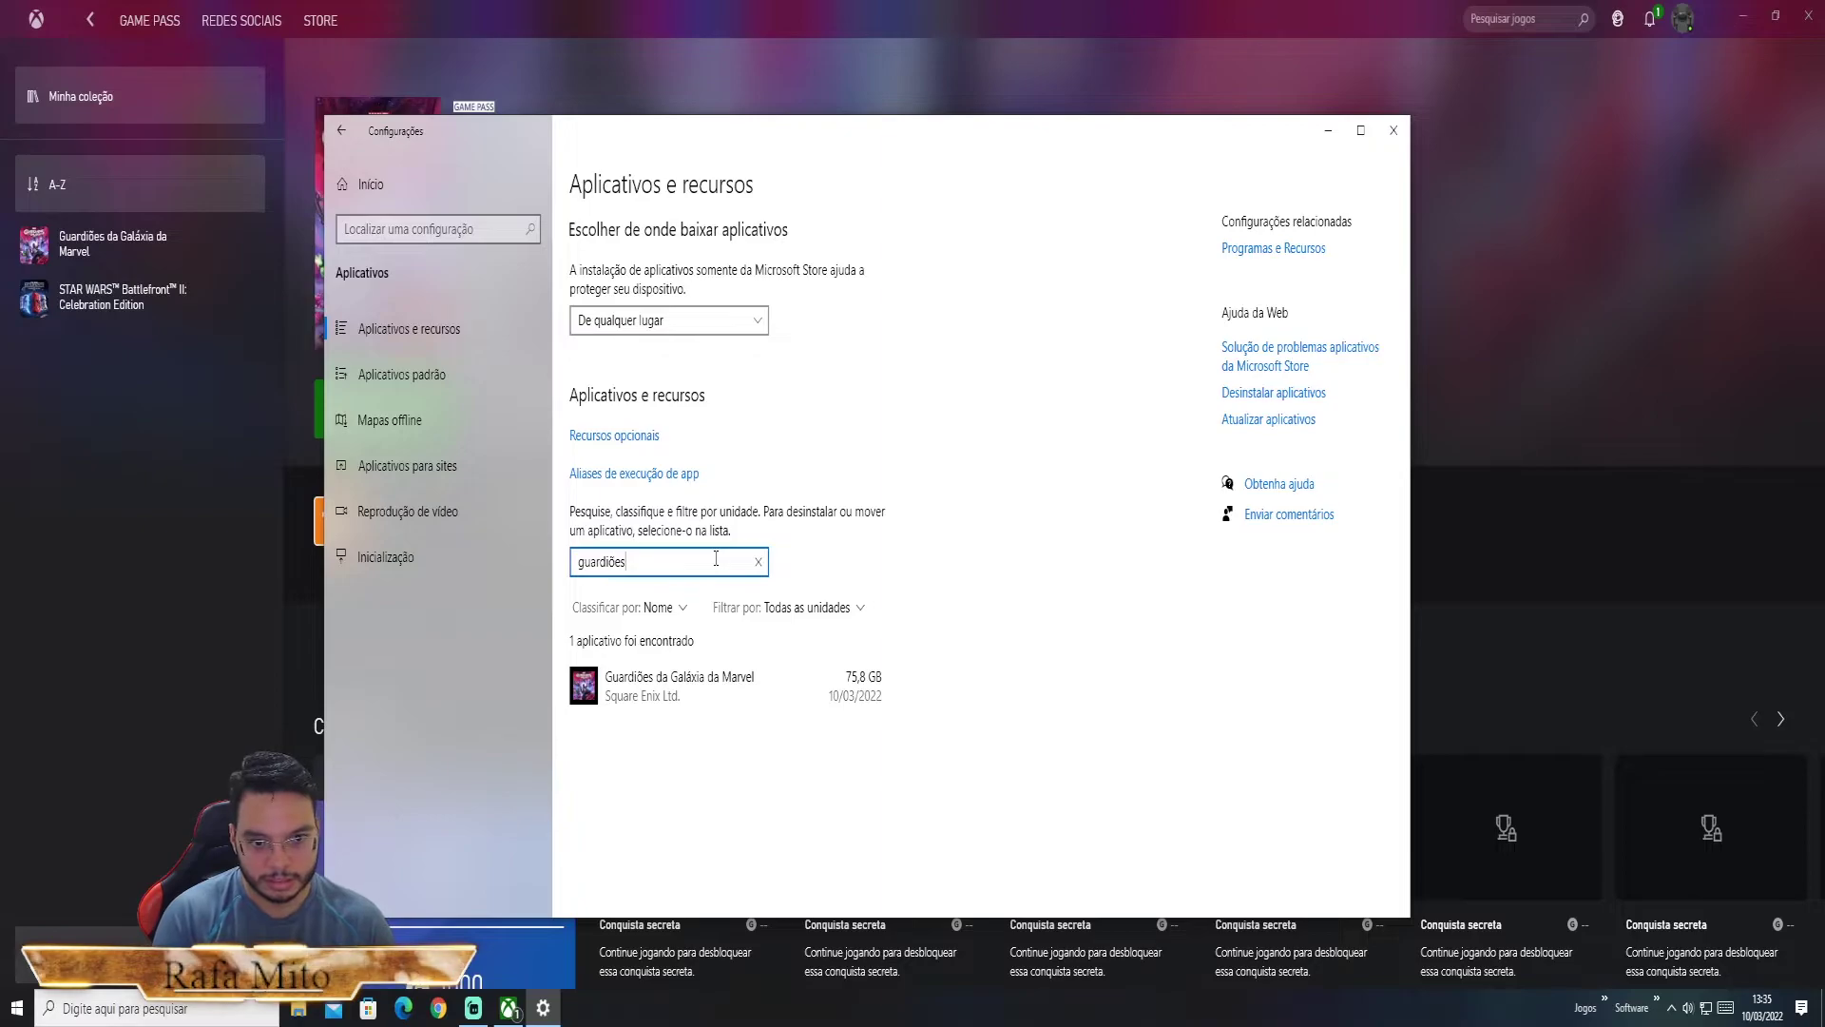
Review the destination drives offered for moving Guardiões da Galáxia da Marvel and dismiss the move options without moving it
left_click(741, 687)
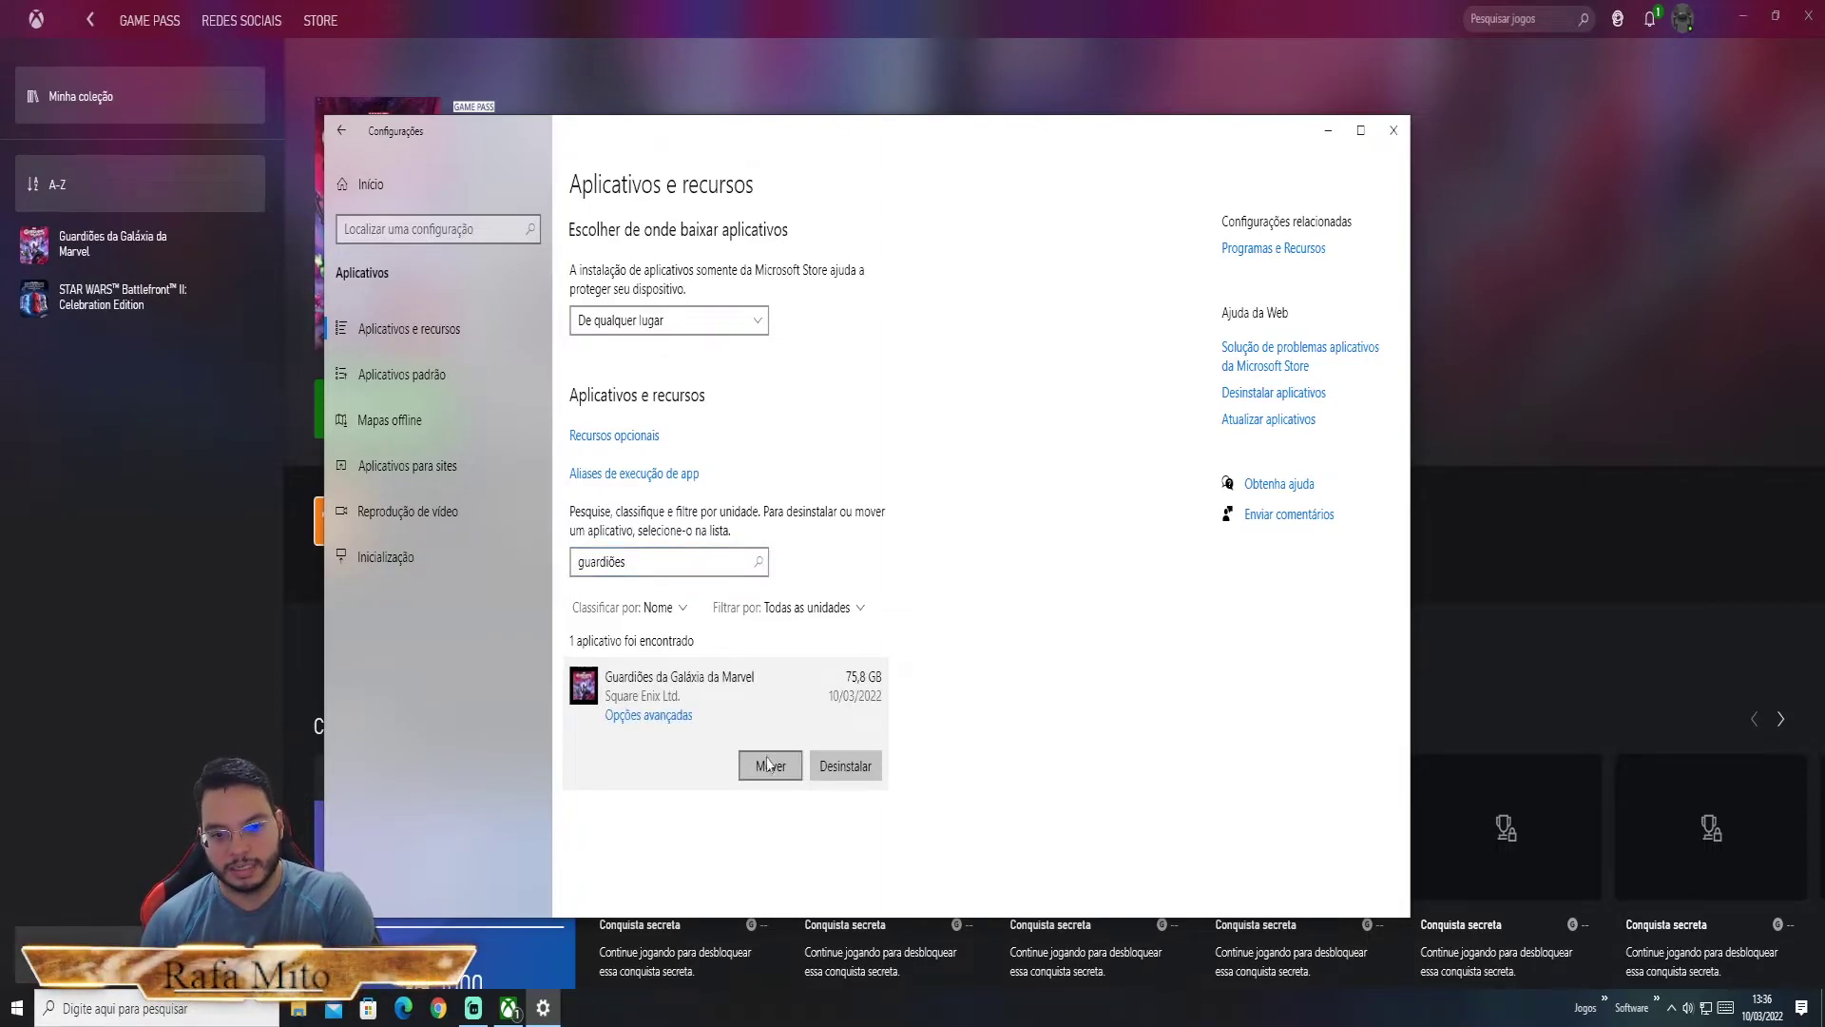
left_click(770, 768)
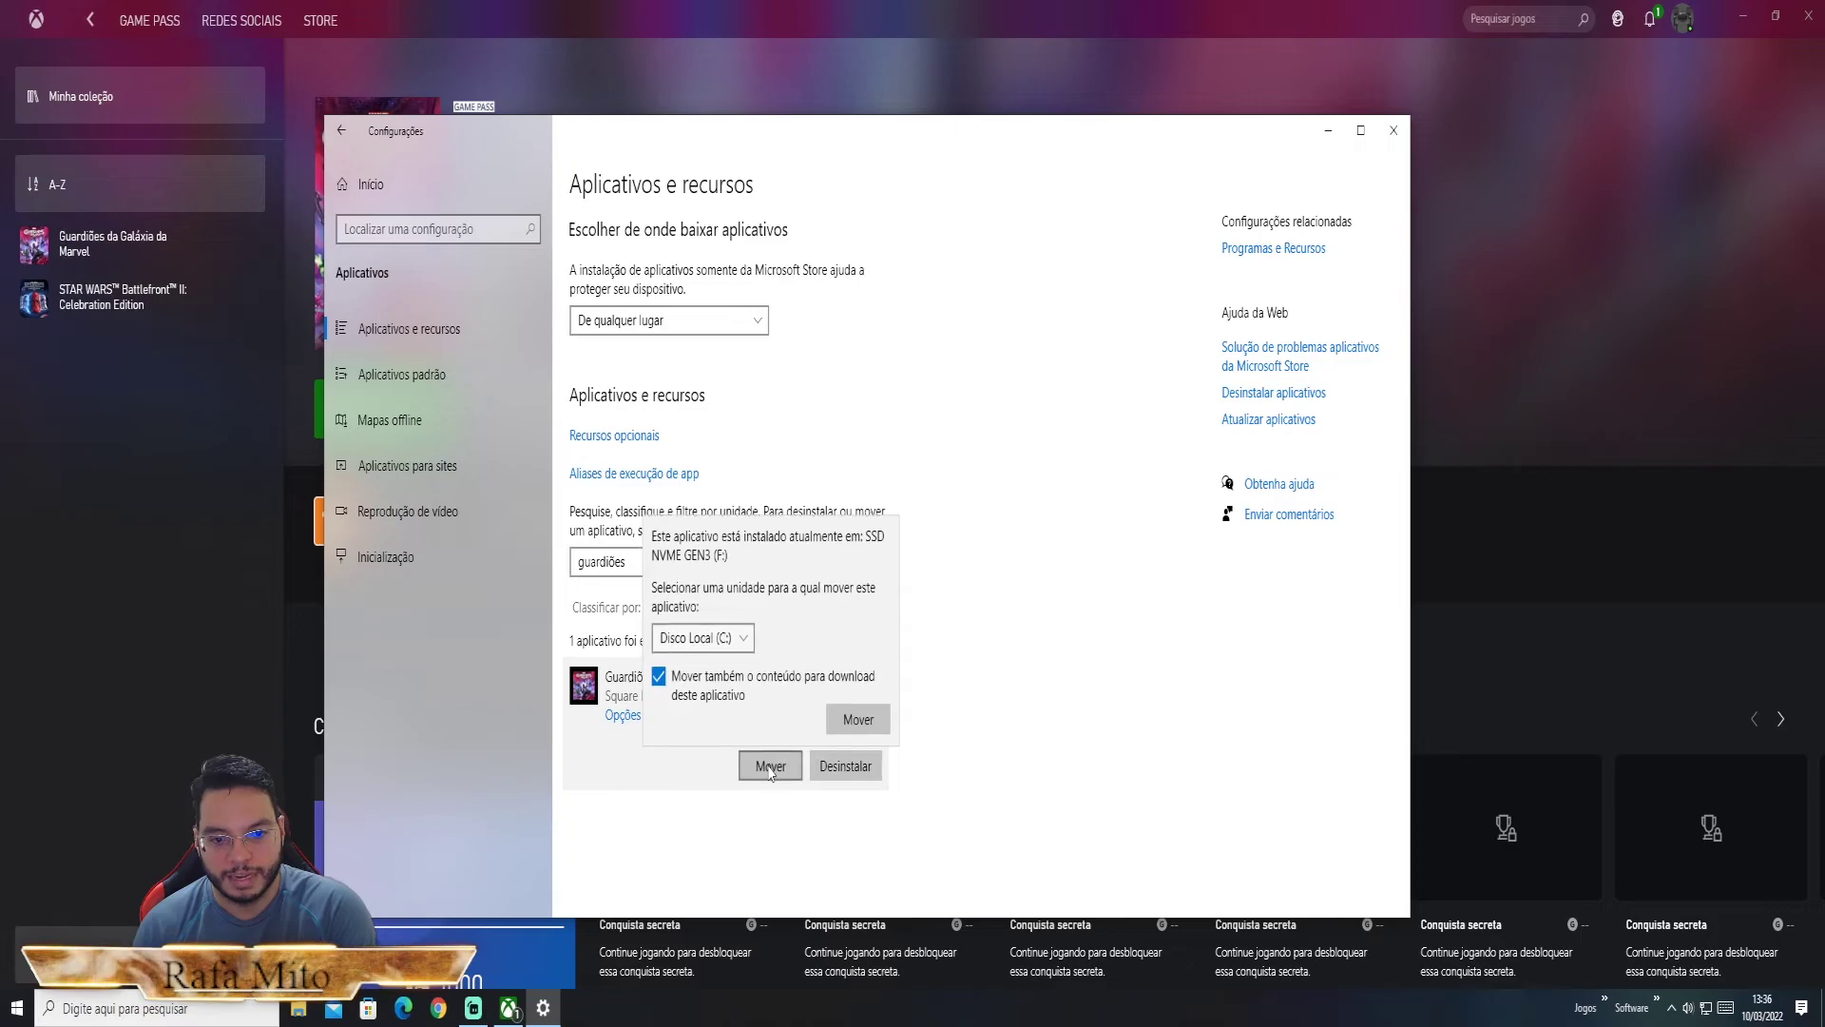
left_click(745, 640)
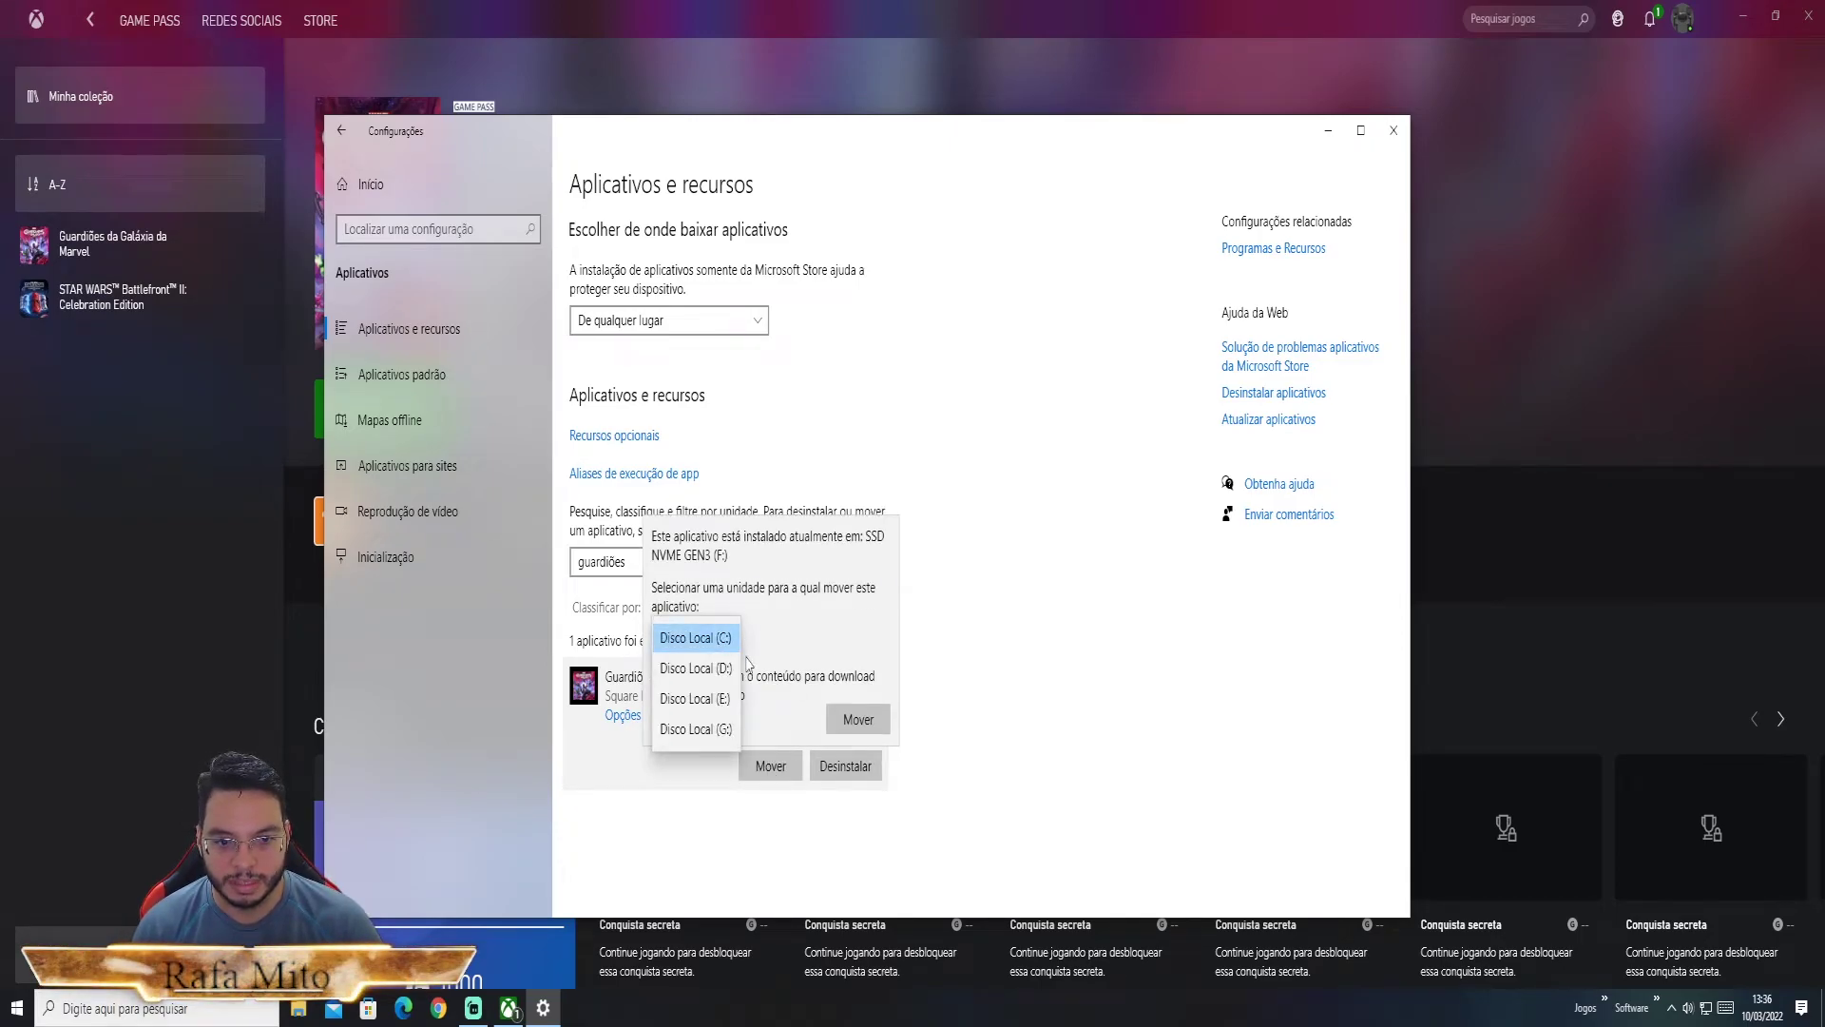
left_click(791, 581)
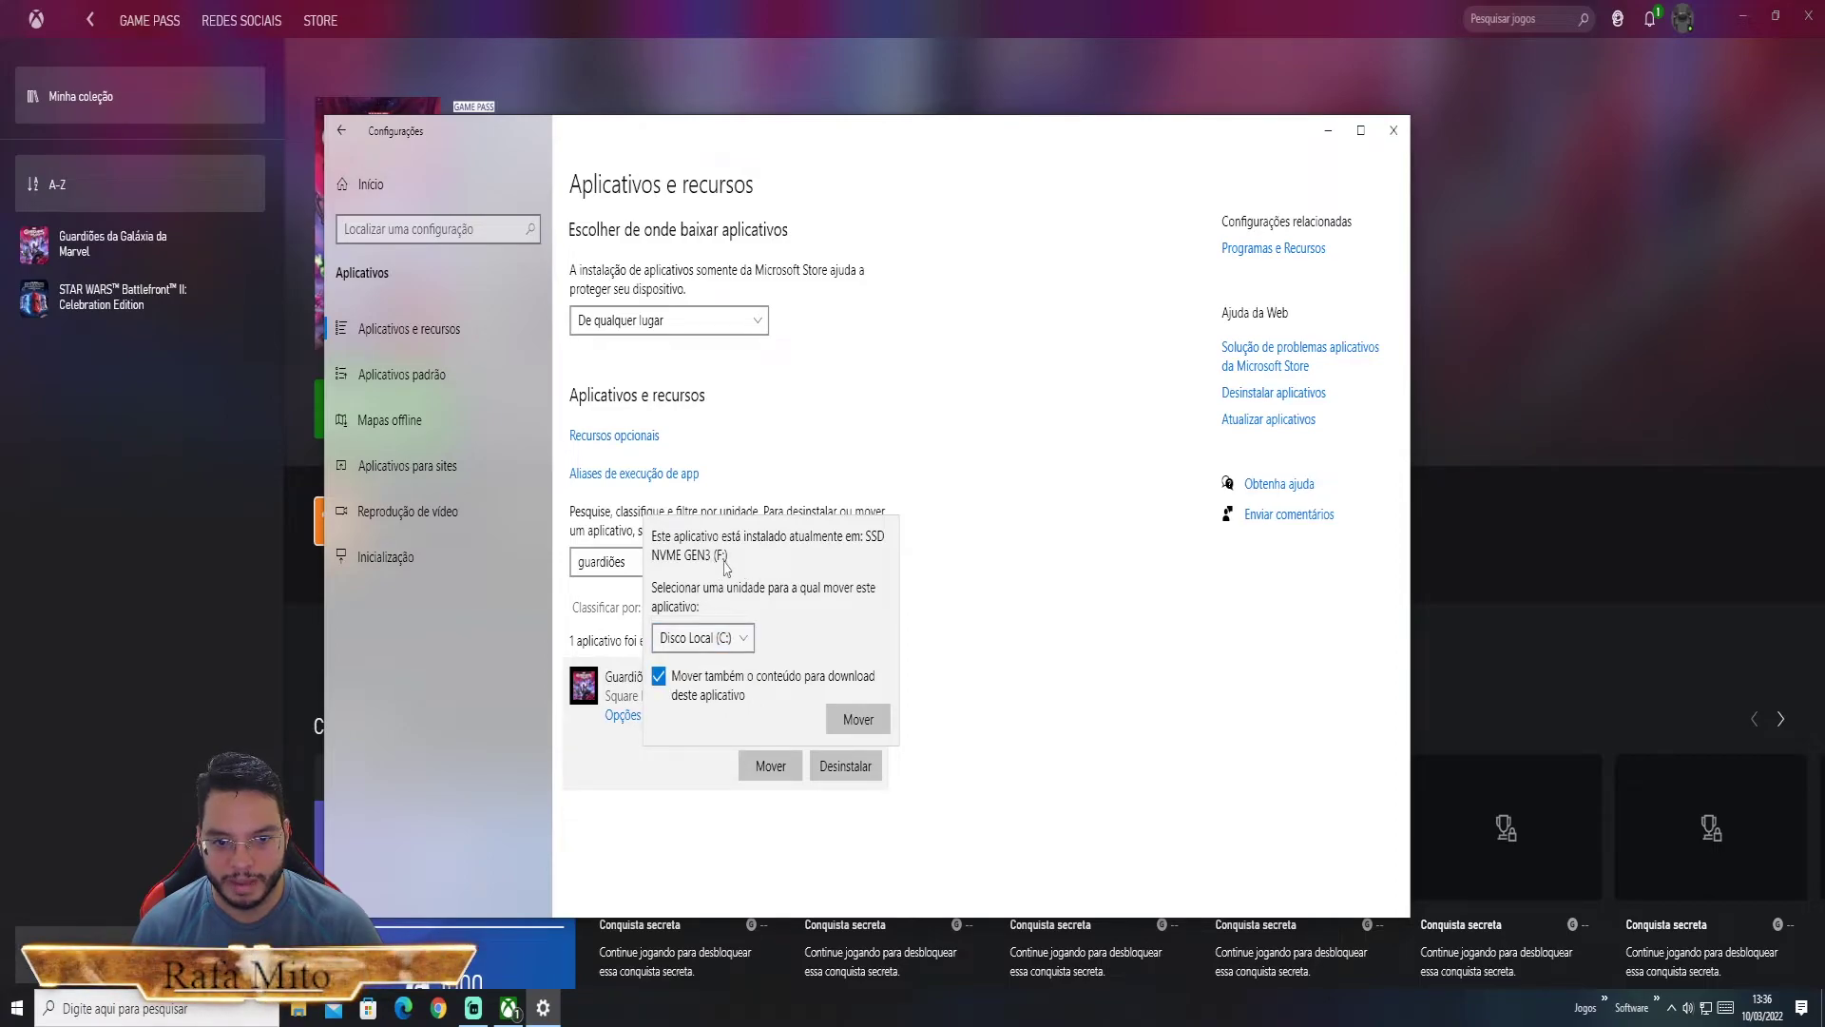
left_click(745, 643)
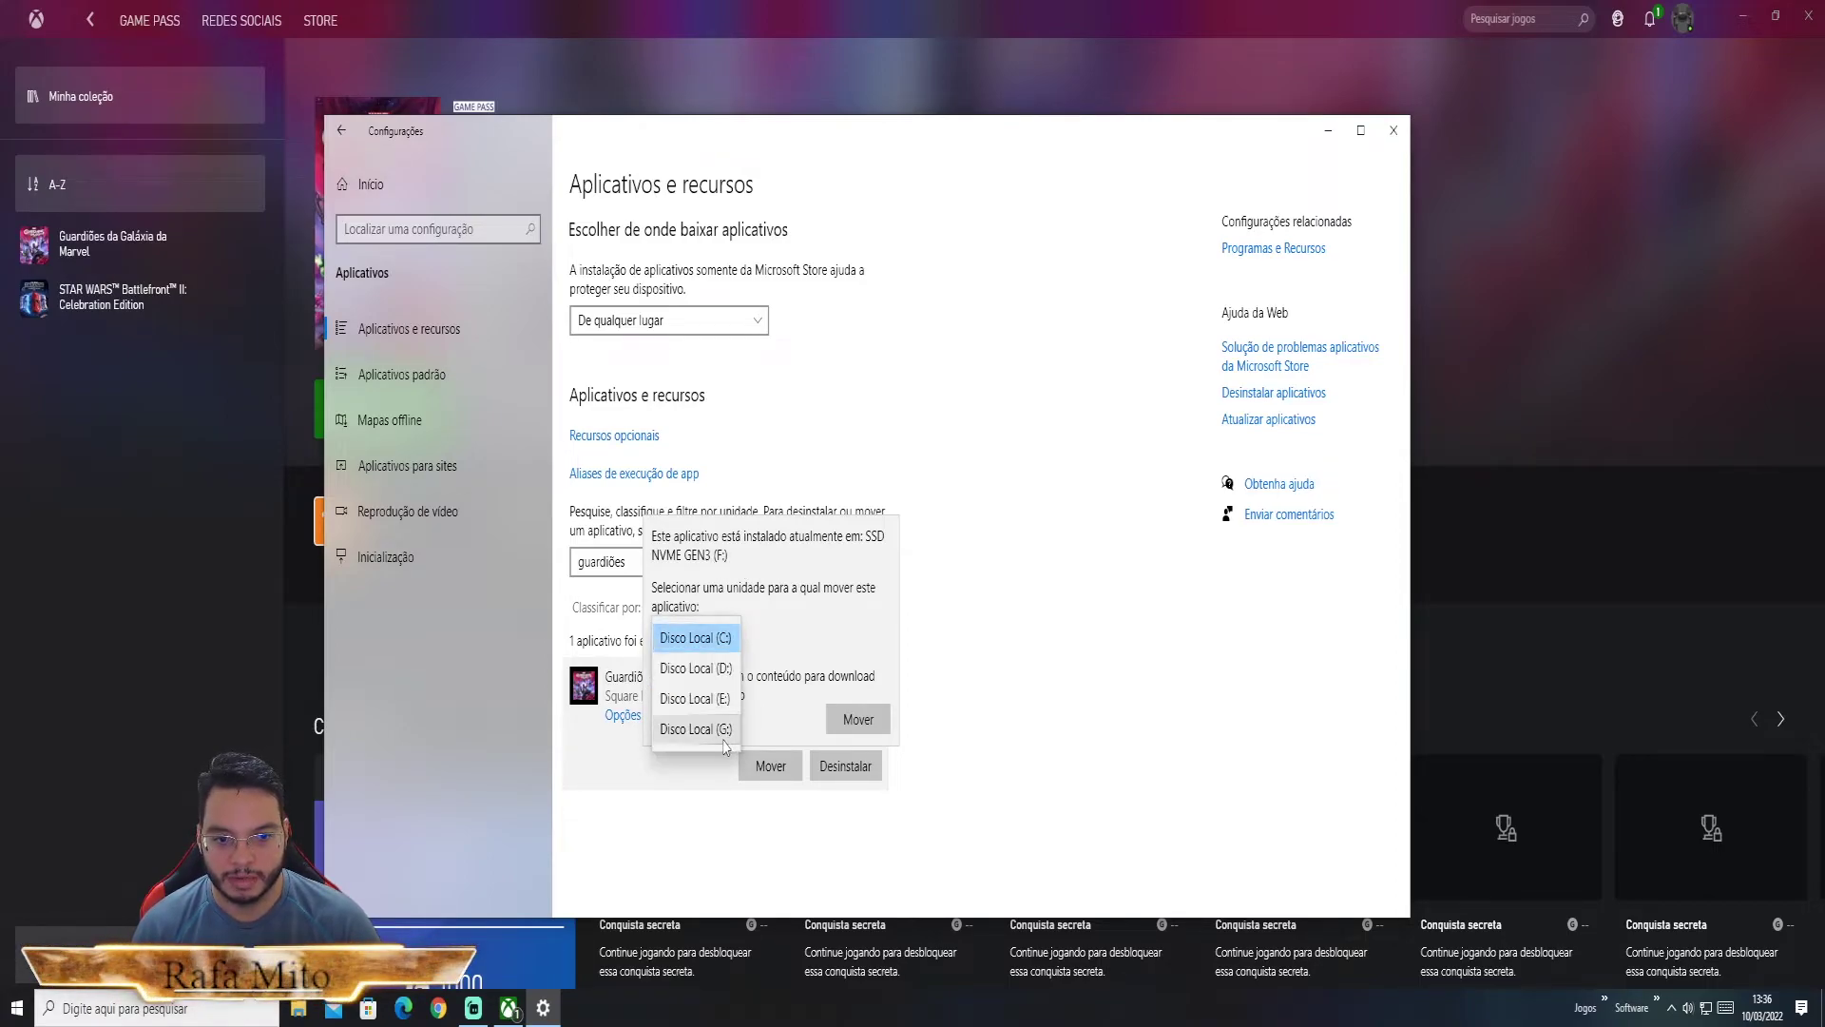
left_click(827, 641)
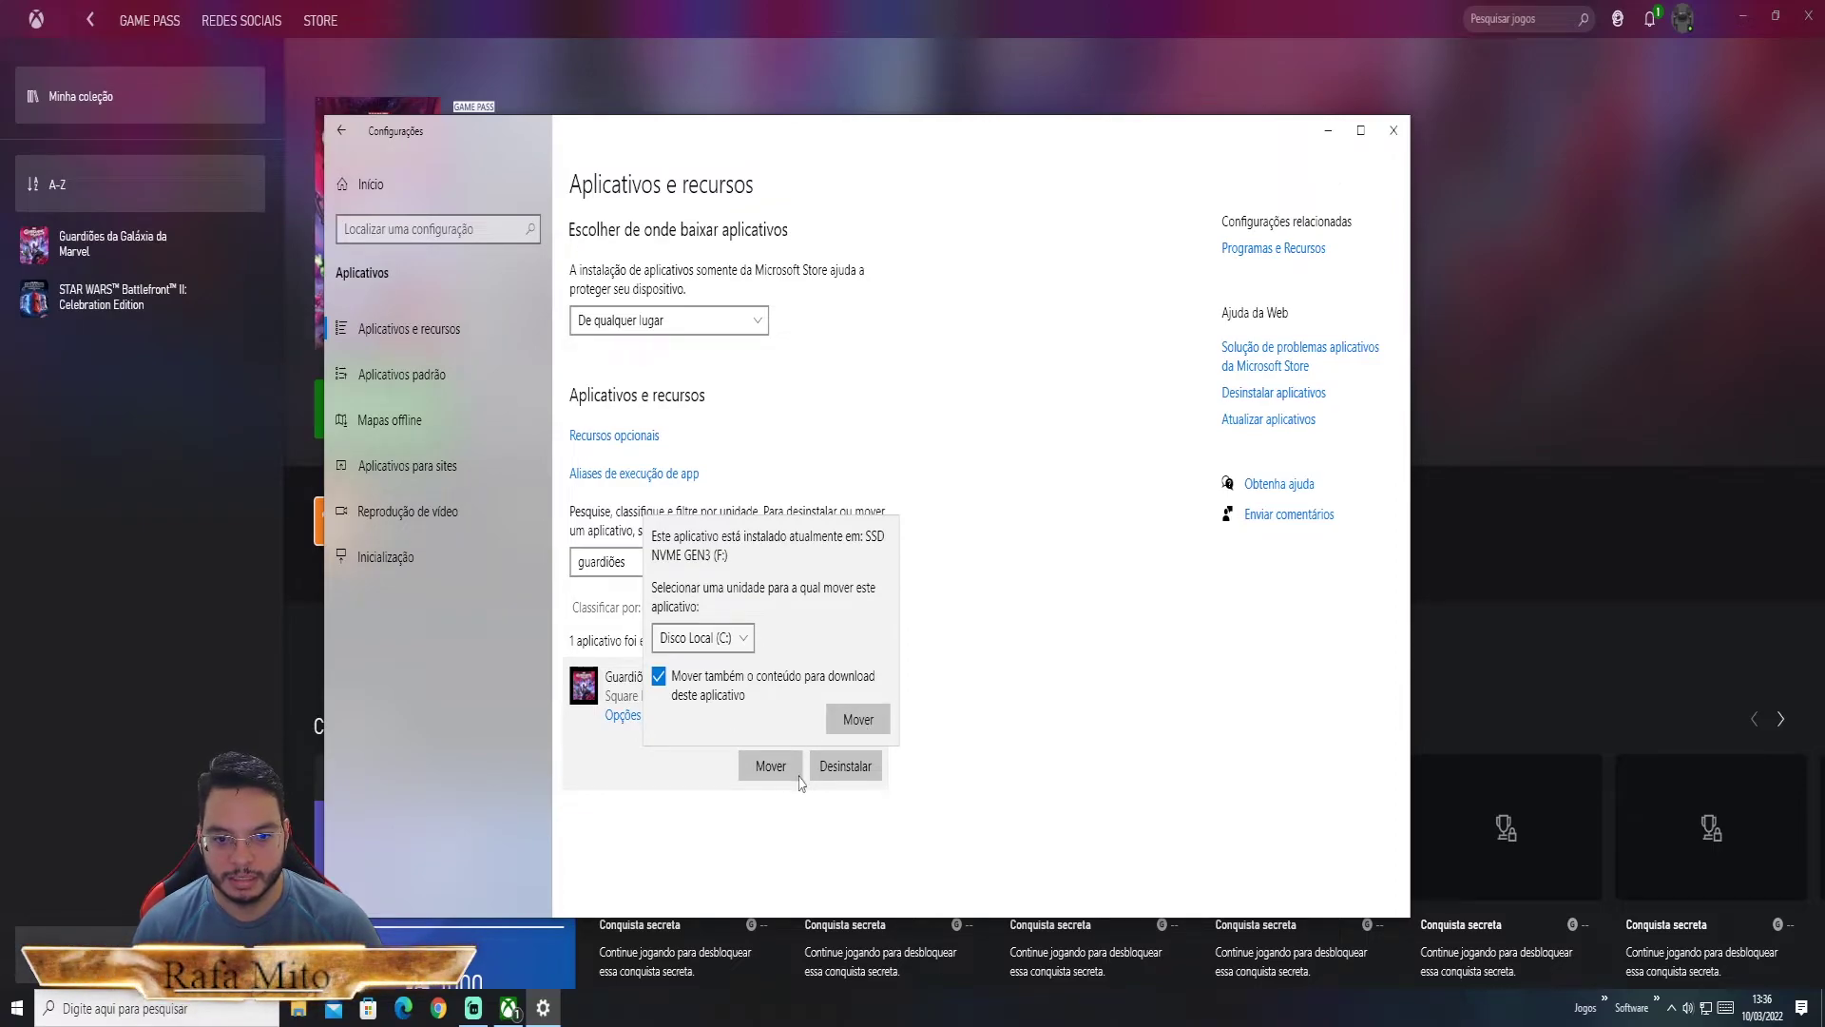
left_click(665, 779)
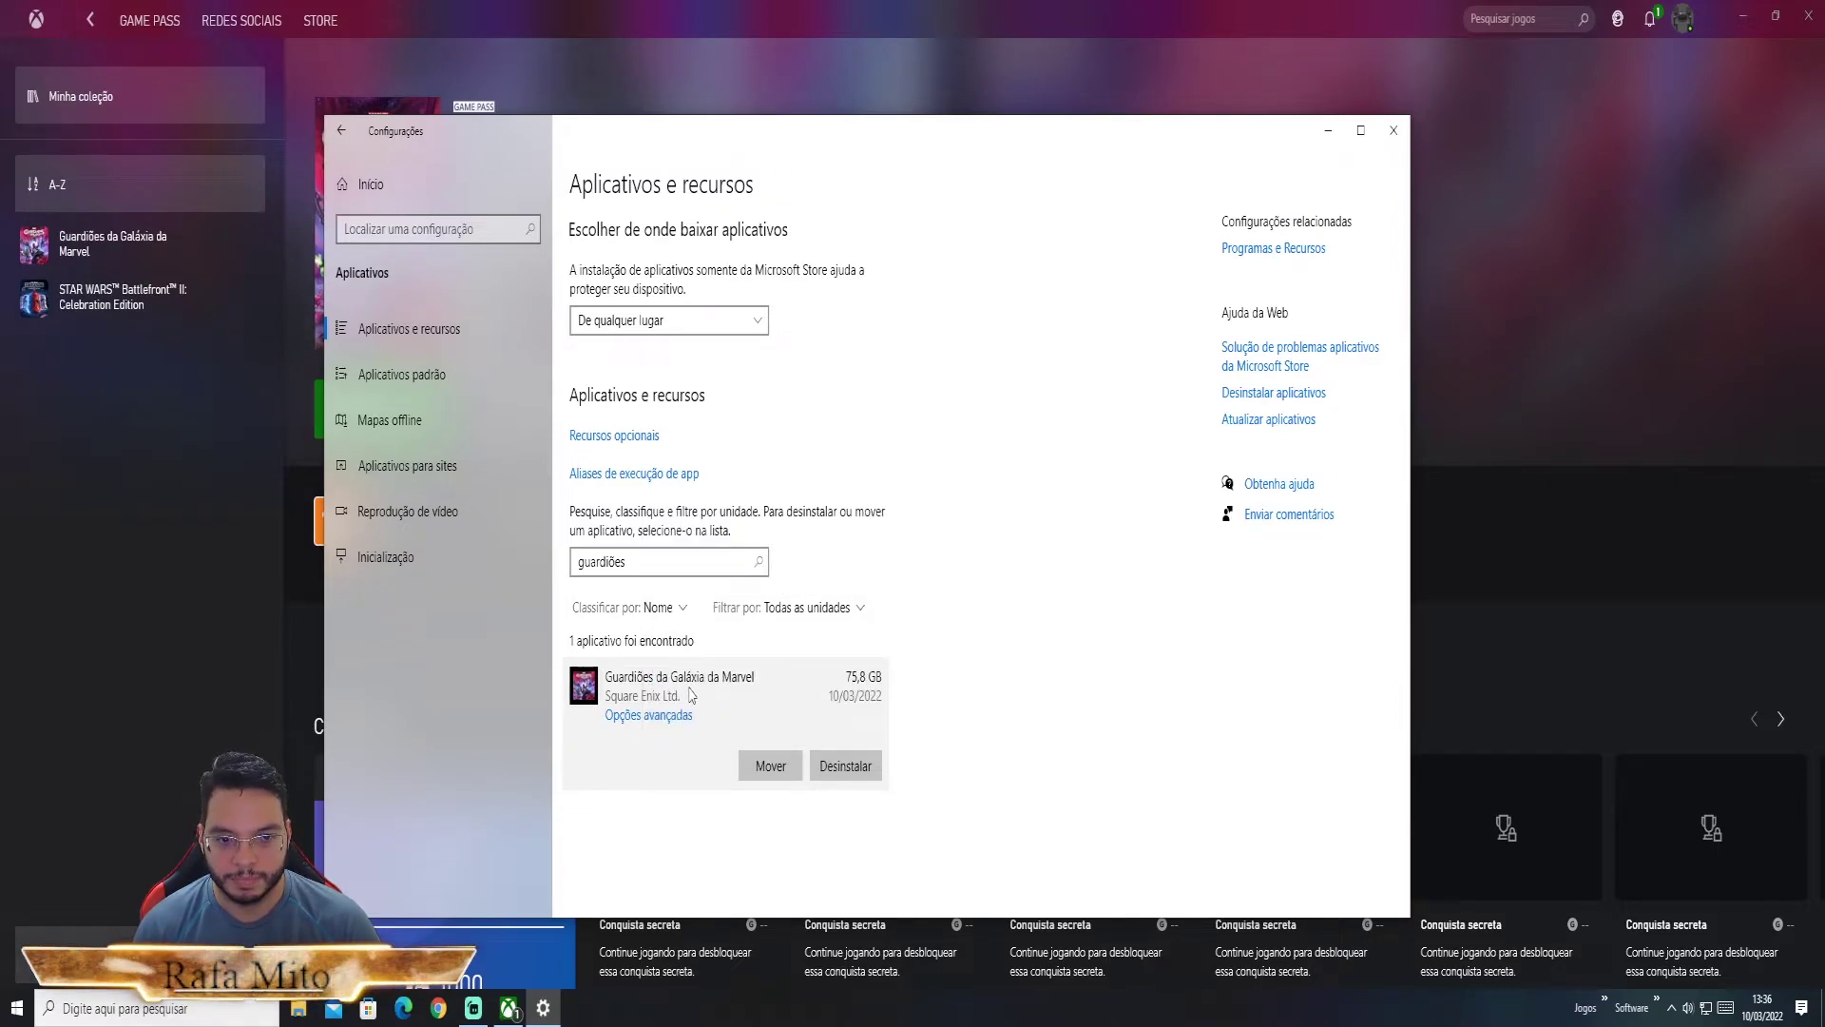
Close Windows Settings, inspect the XboxGames folder on SSD NVME GEN3 (F:) in File Explorer, and close that window
left_click(1394, 130)
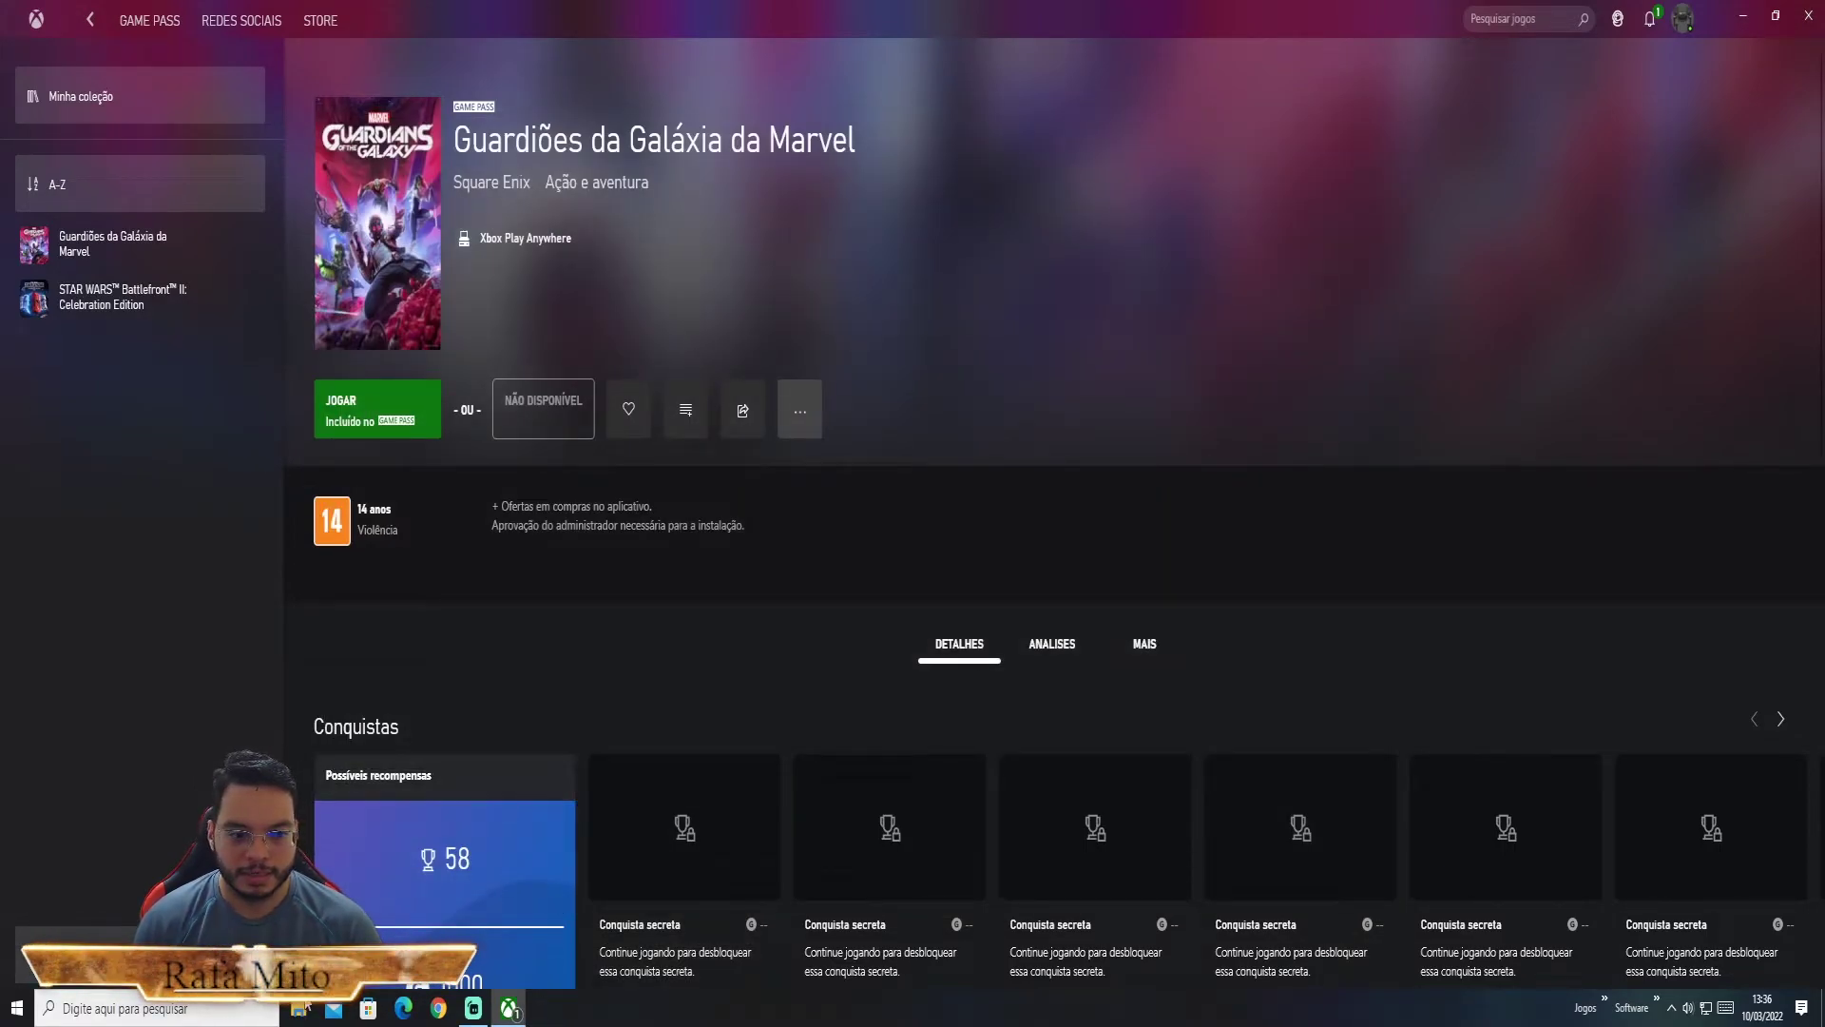
left_click(298, 1008)
left_click(240, 522)
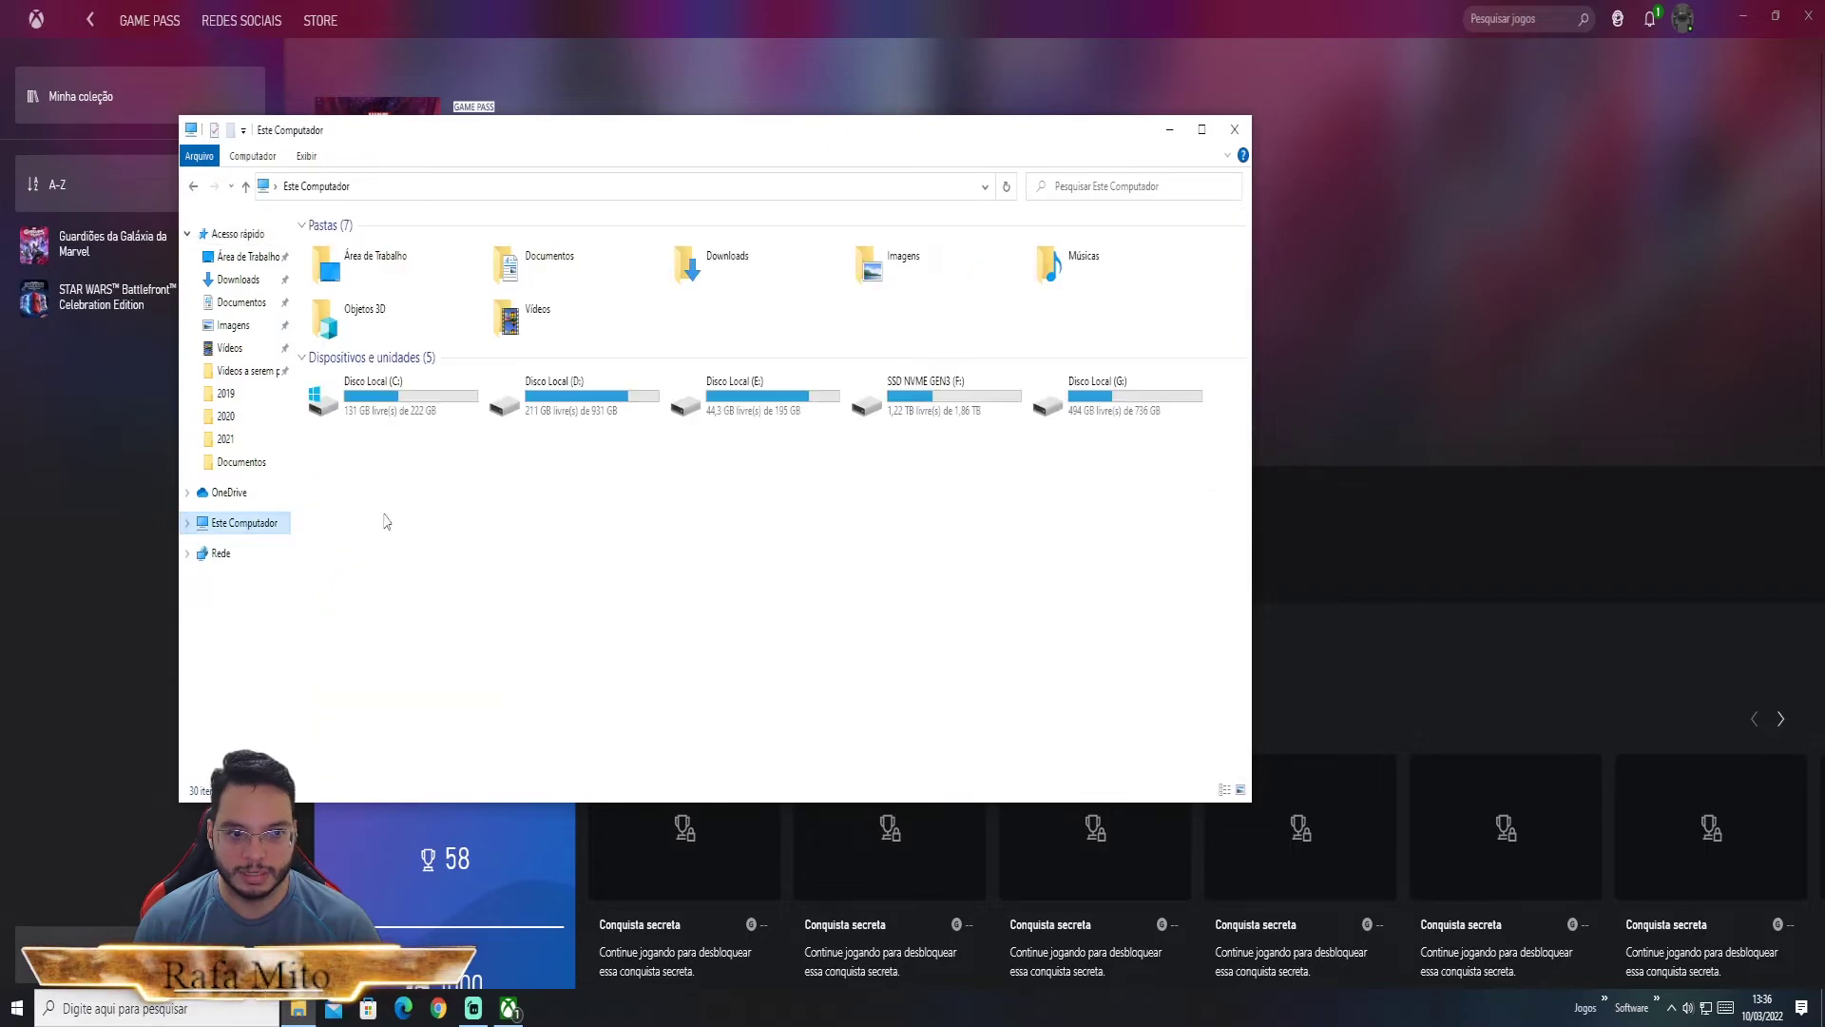
double_click(868, 407)
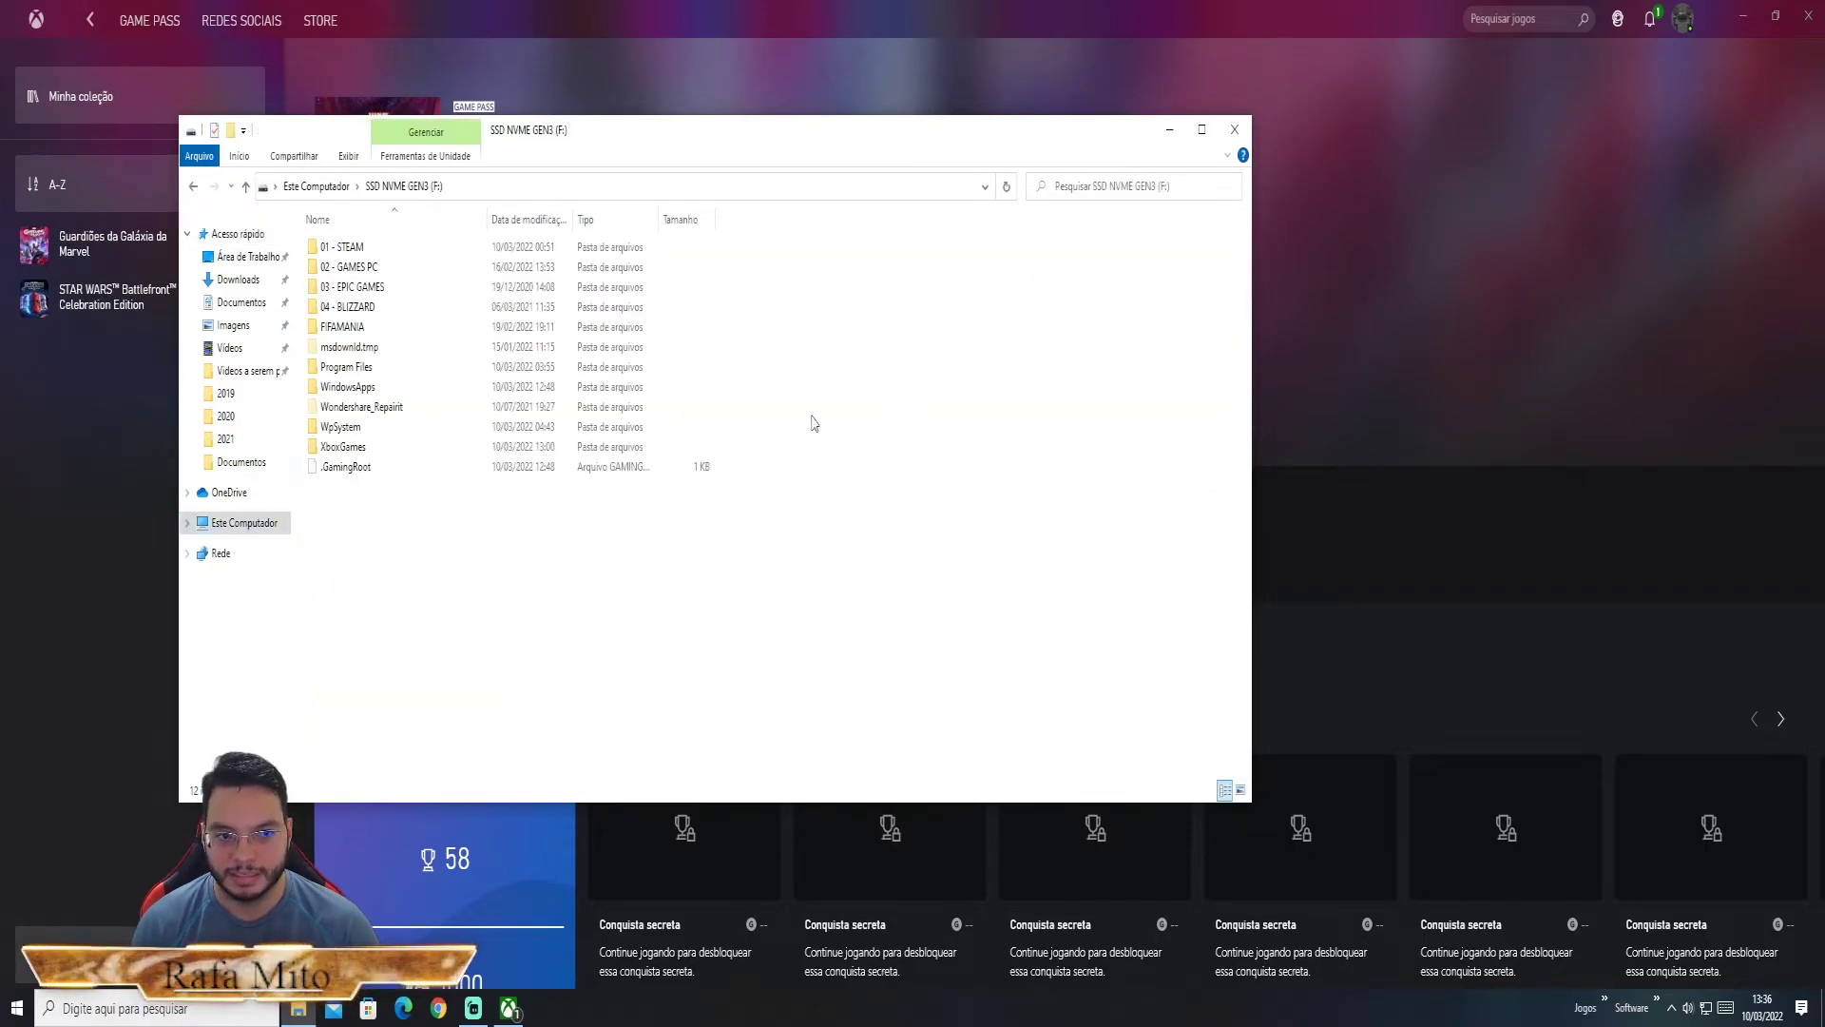
double_click(347, 447)
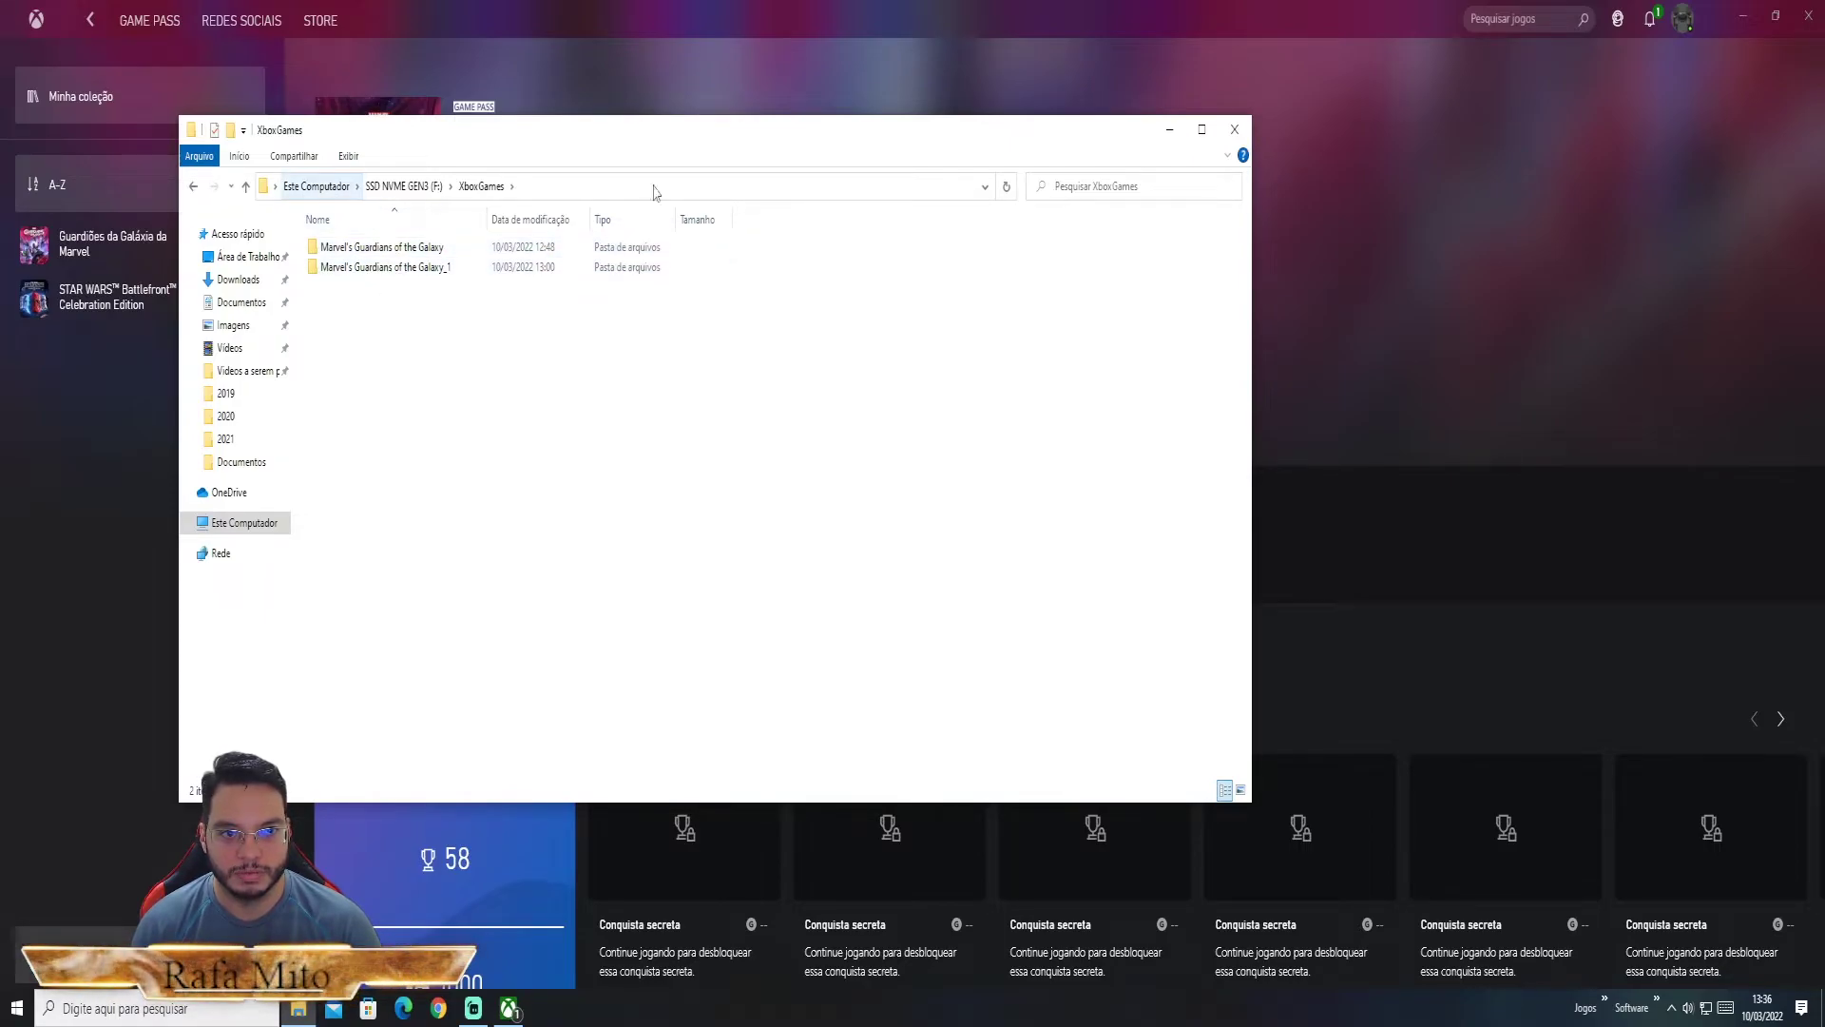
left_click(1241, 135)
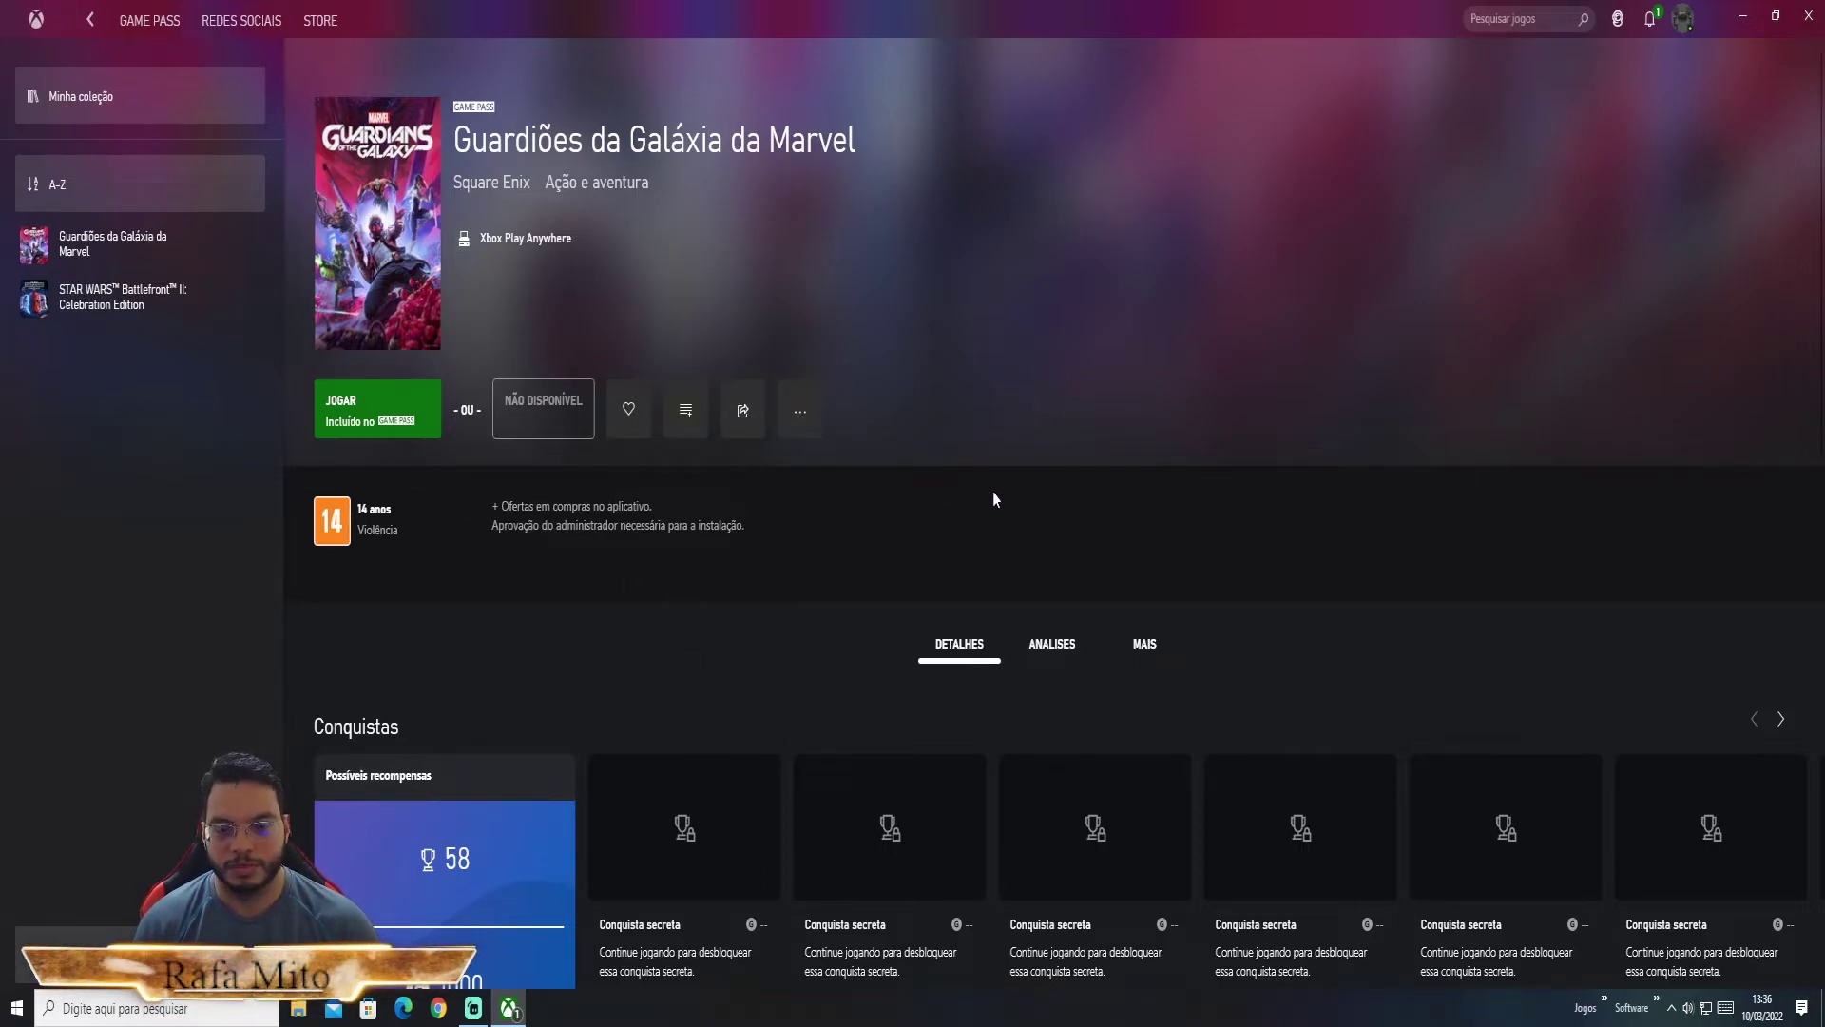
Bring up the Windows Settings home page to view its categories and close it again
left_click(16, 1006)
left_click(16, 937)
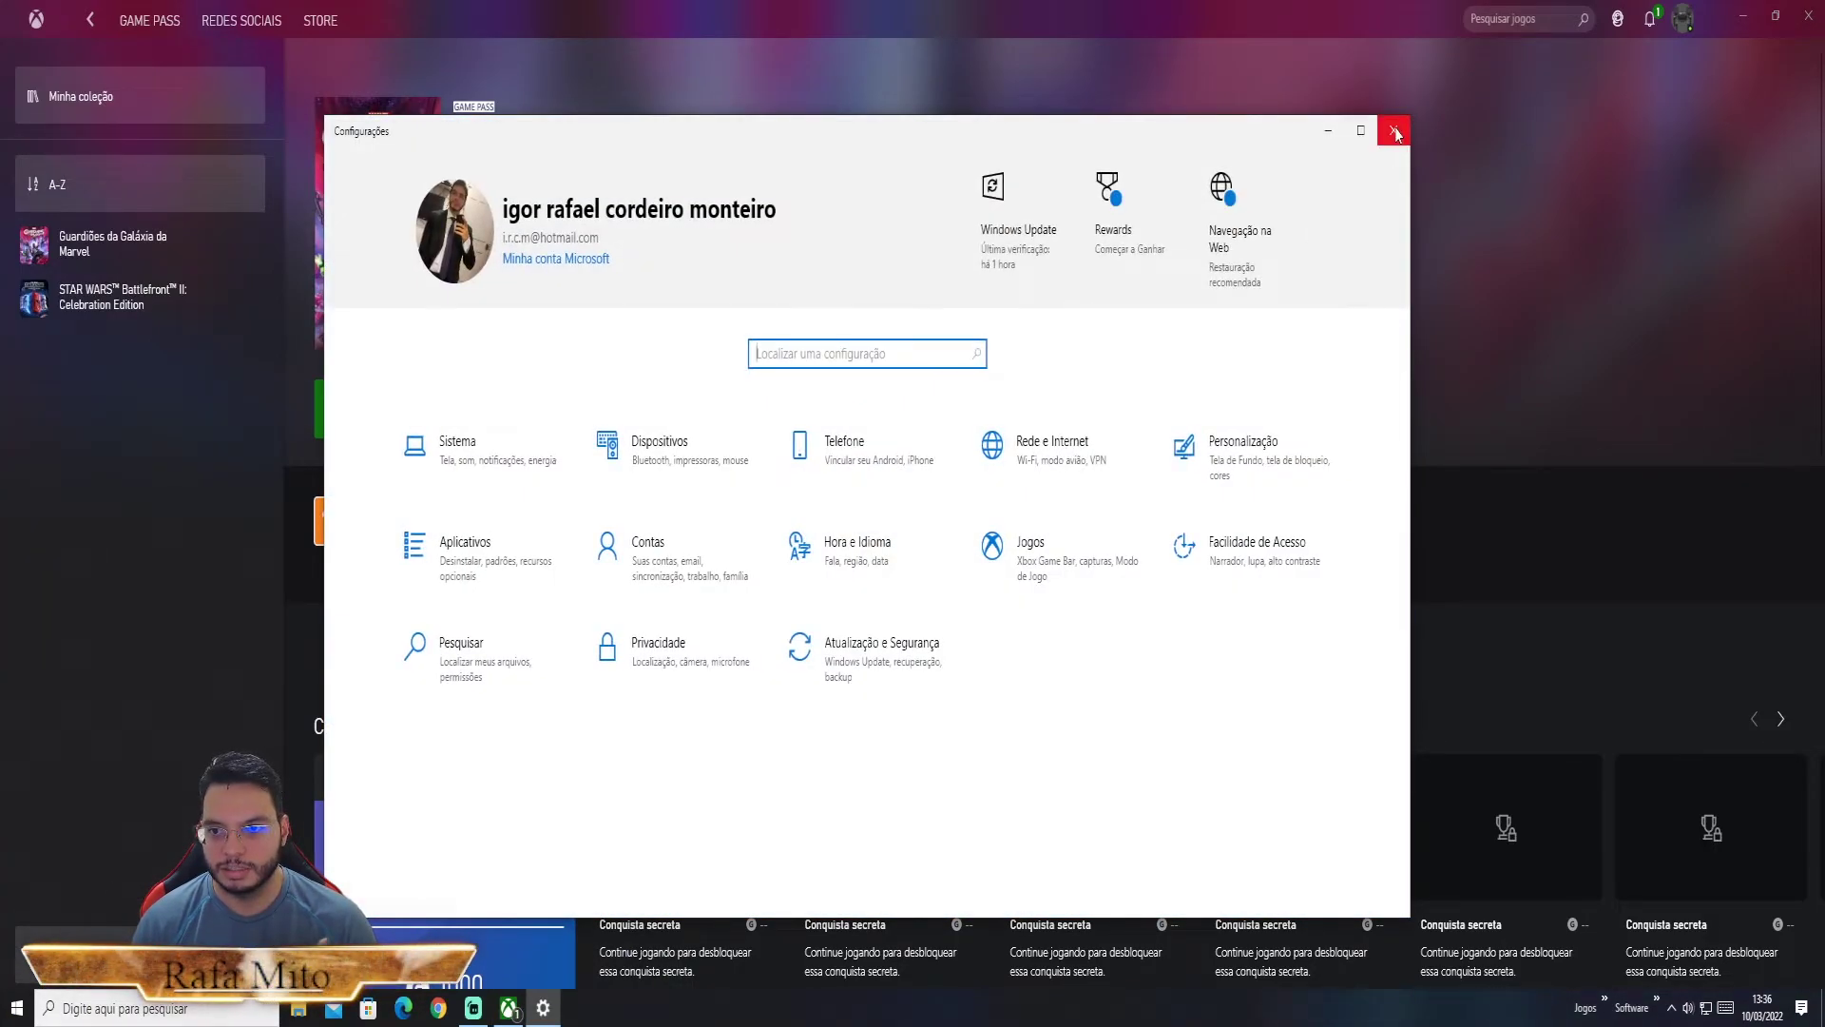
left_click(1393, 131)
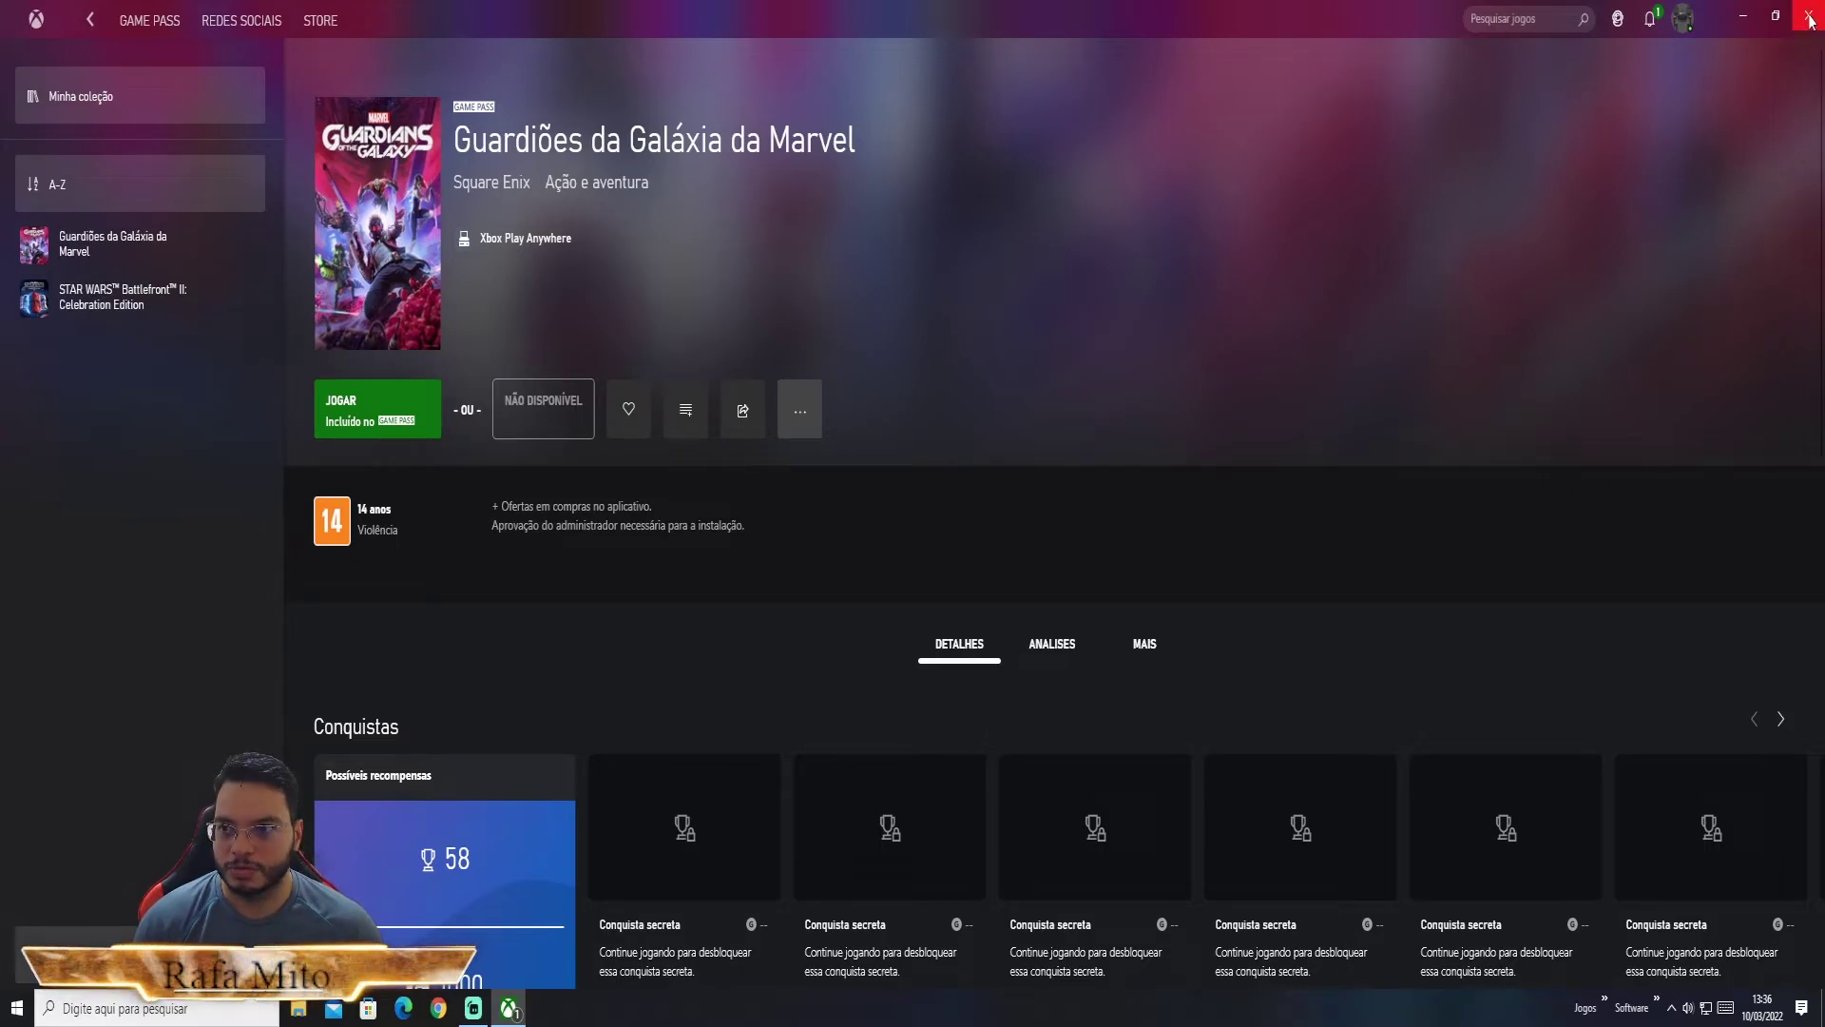